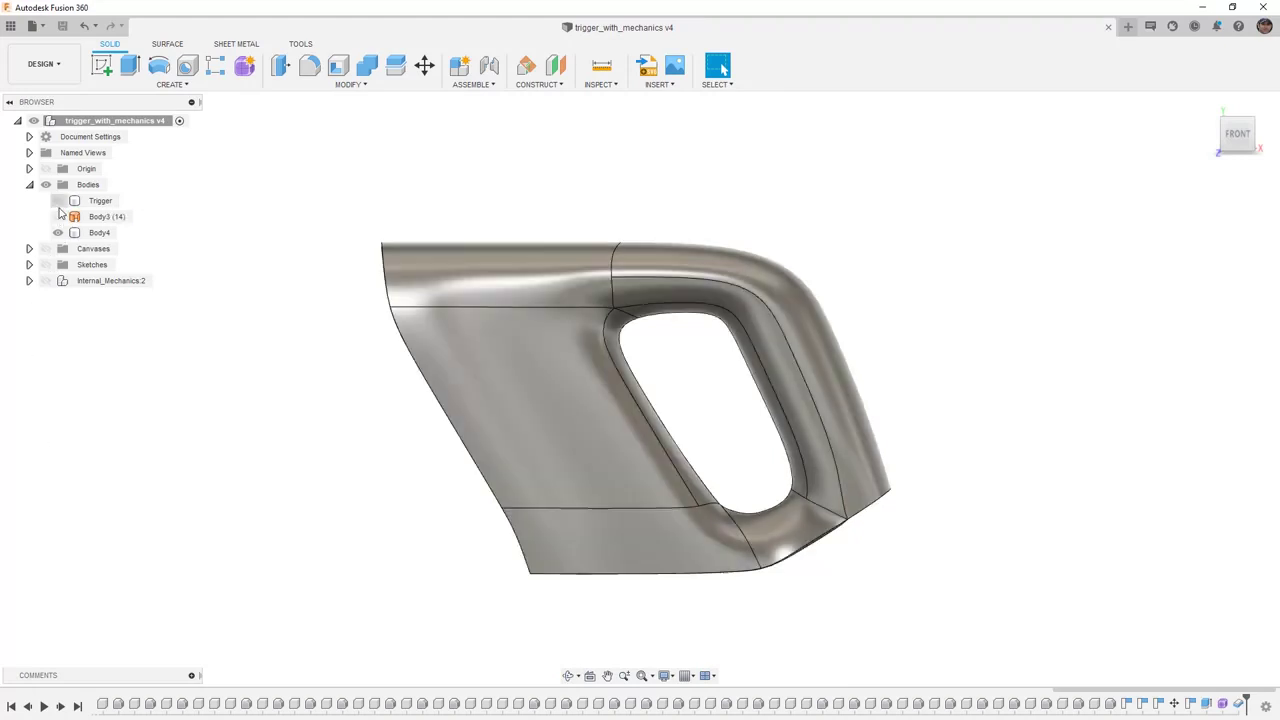
Show the red Trigger and Internal_Mechanics:2 with the handle, and zoom out to see the whole saw.
click(59, 203)
click(58, 201)
click(85, 232)
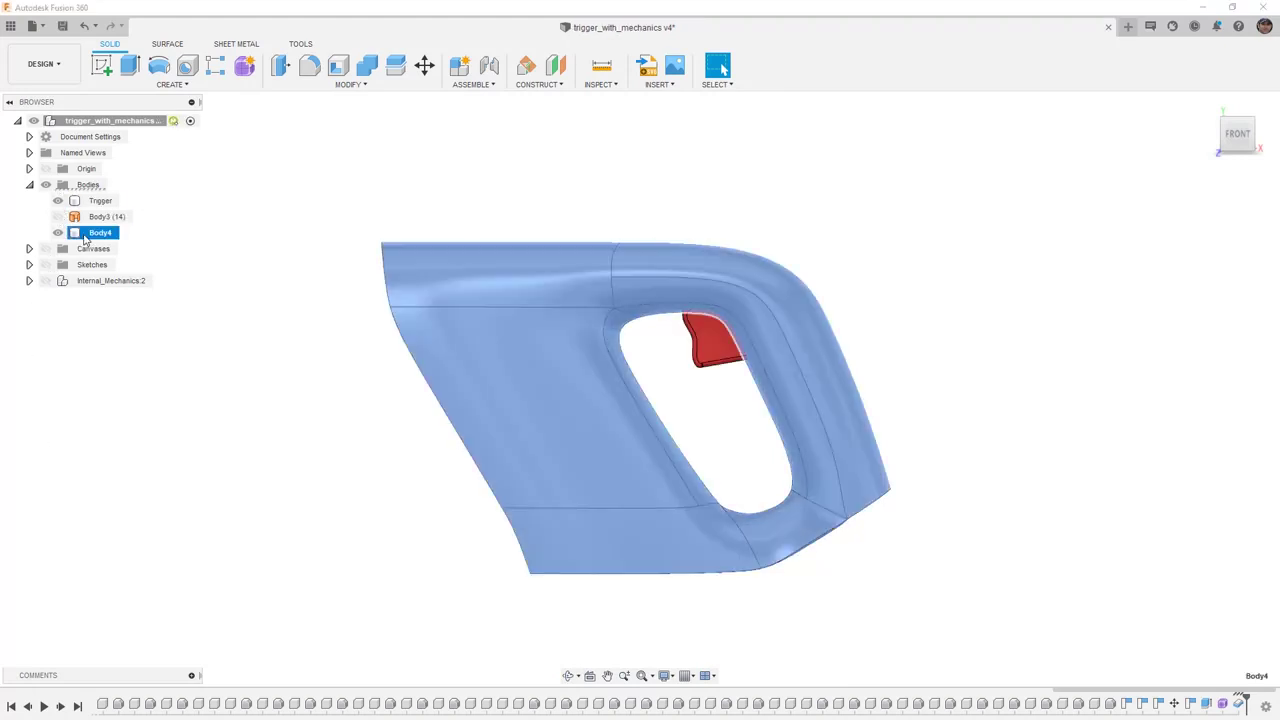
click(52, 282)
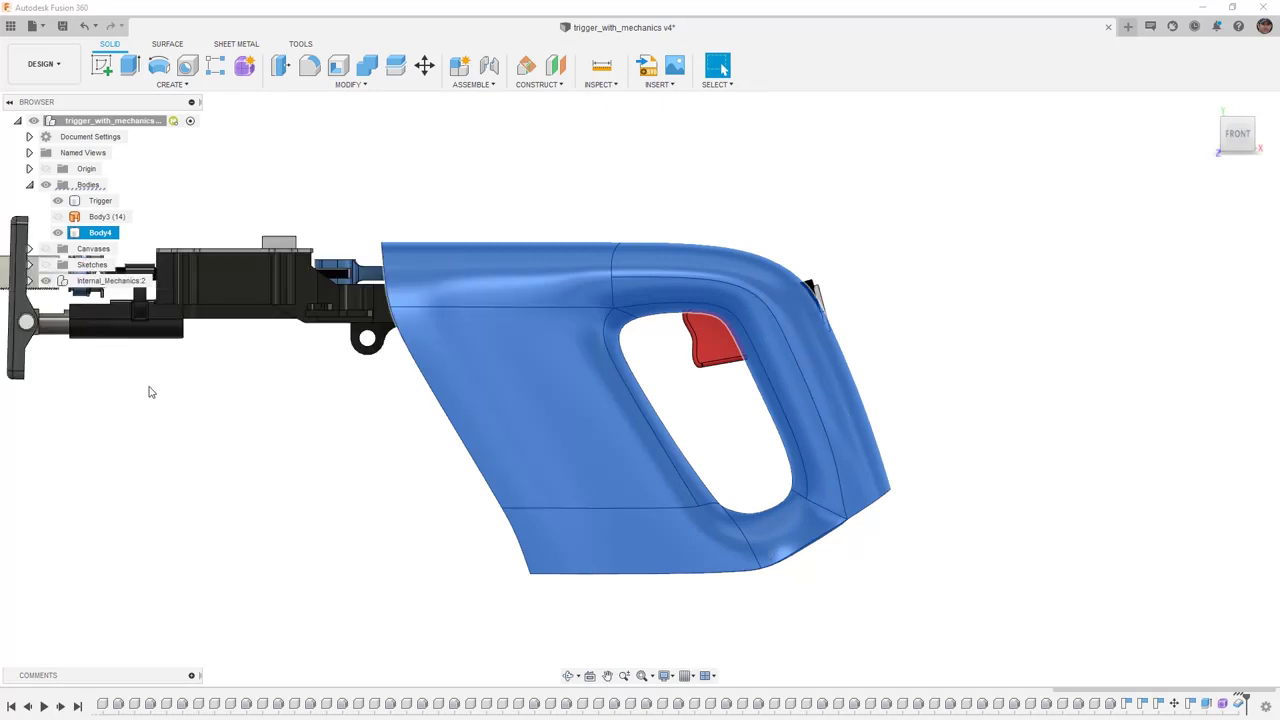
click(365, 439)
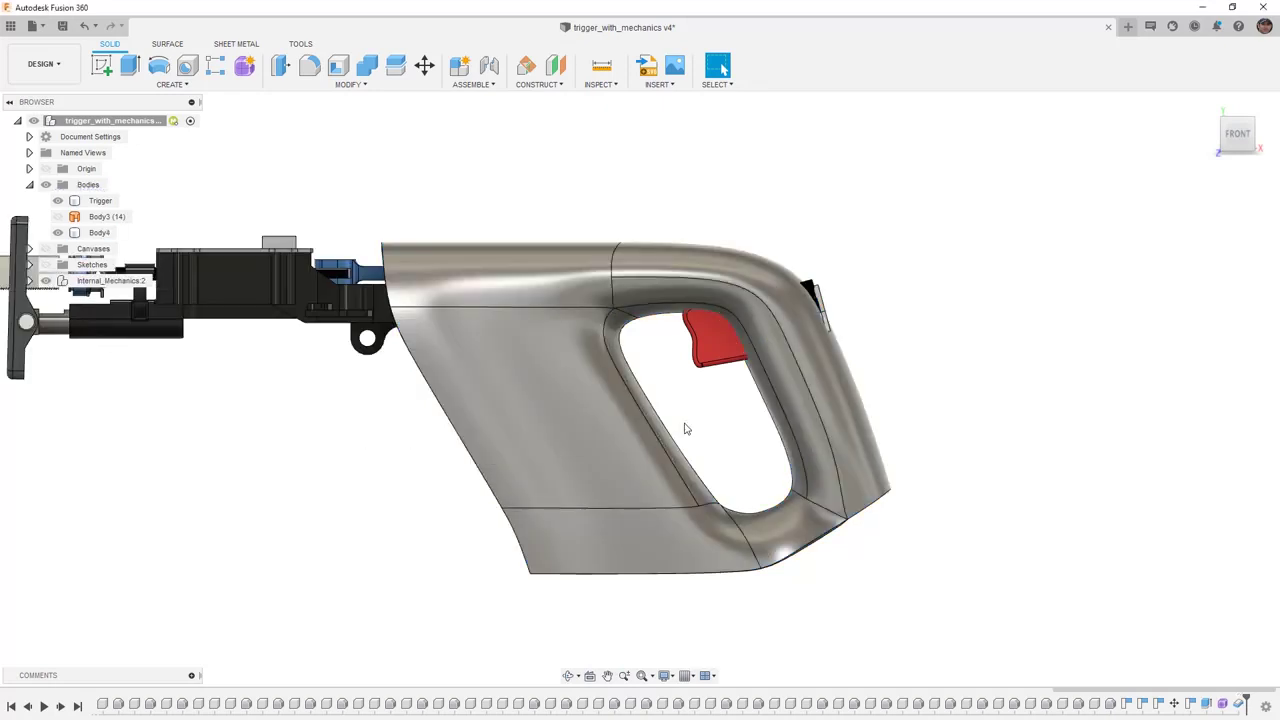
scroll(728, 425, down, 2)
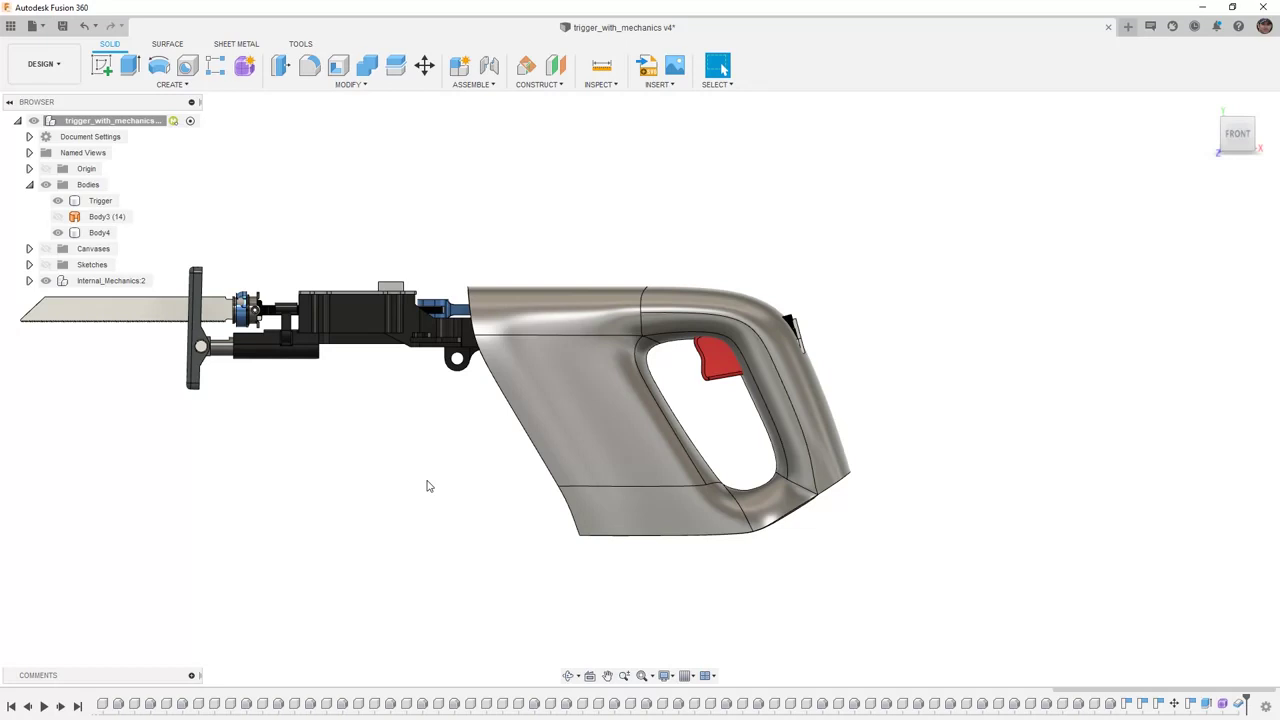
click(347, 85)
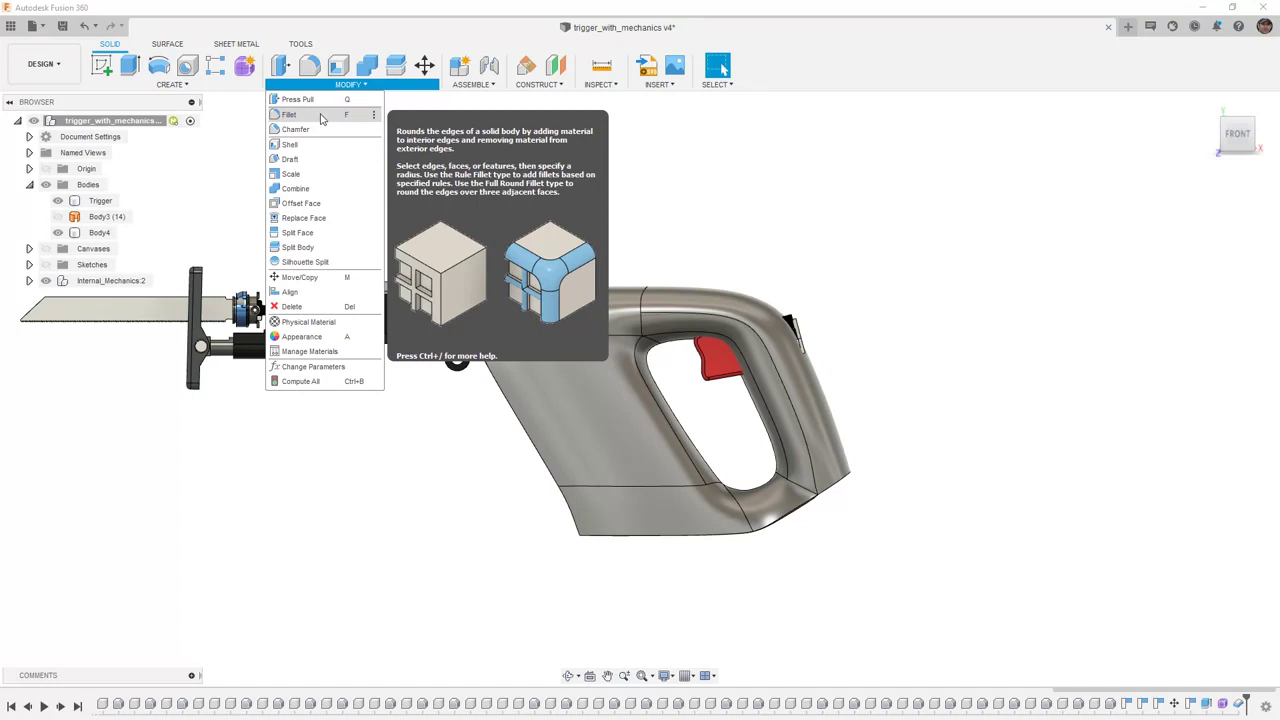
Dismiss the MODIFY dropdown, leaving the full saw assembly in view.
click(697, 158)
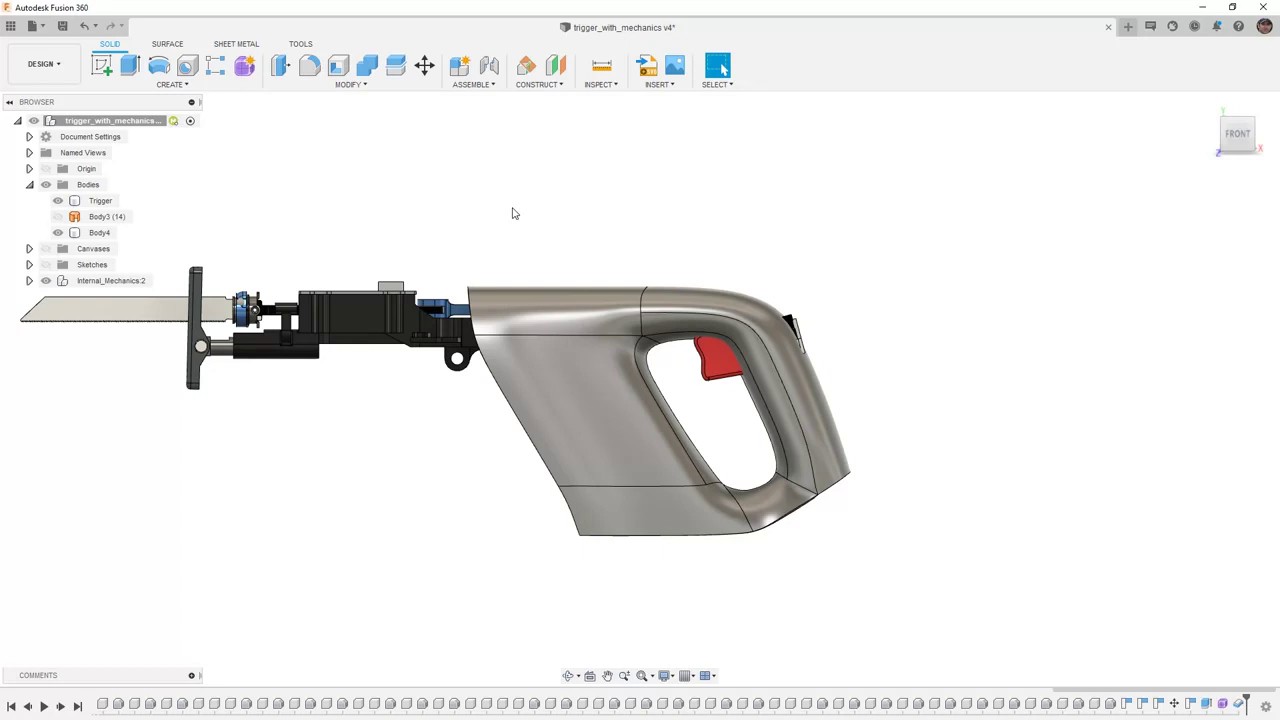
Hide Body4 and the Trigger, then orbit, pan and zoom in on the internal mechanics.
click(59, 233)
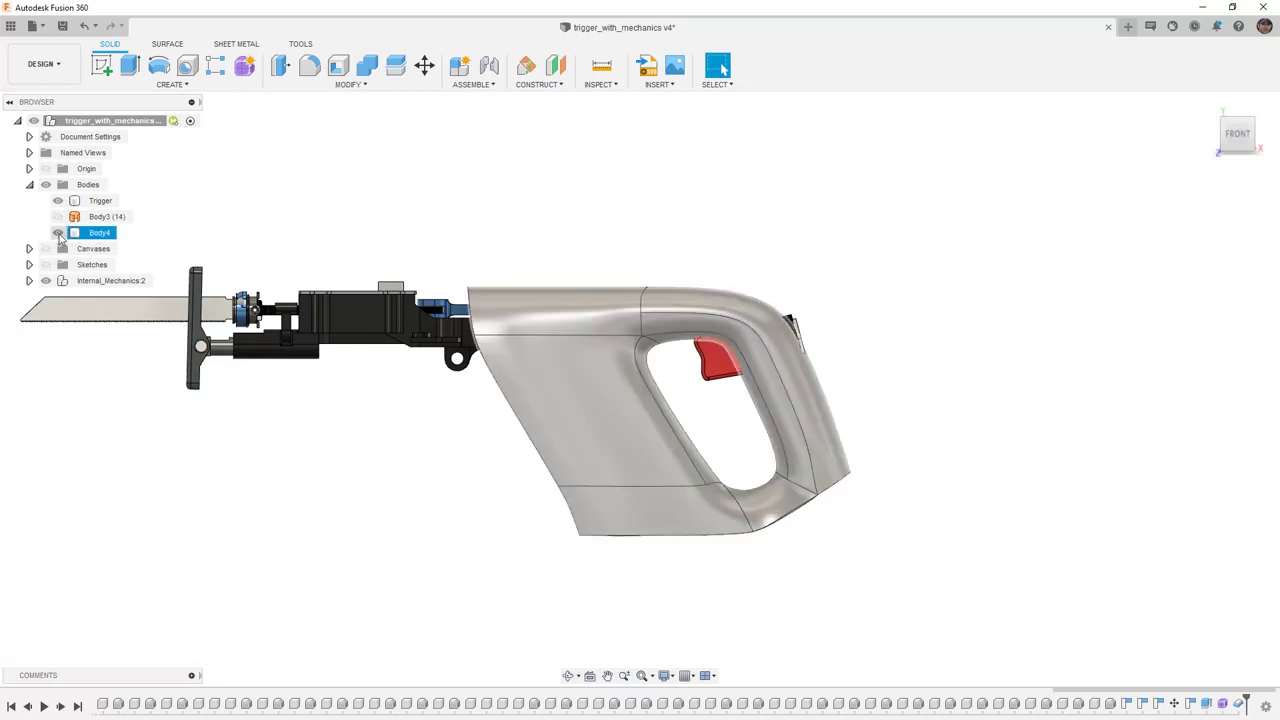
click(58, 233)
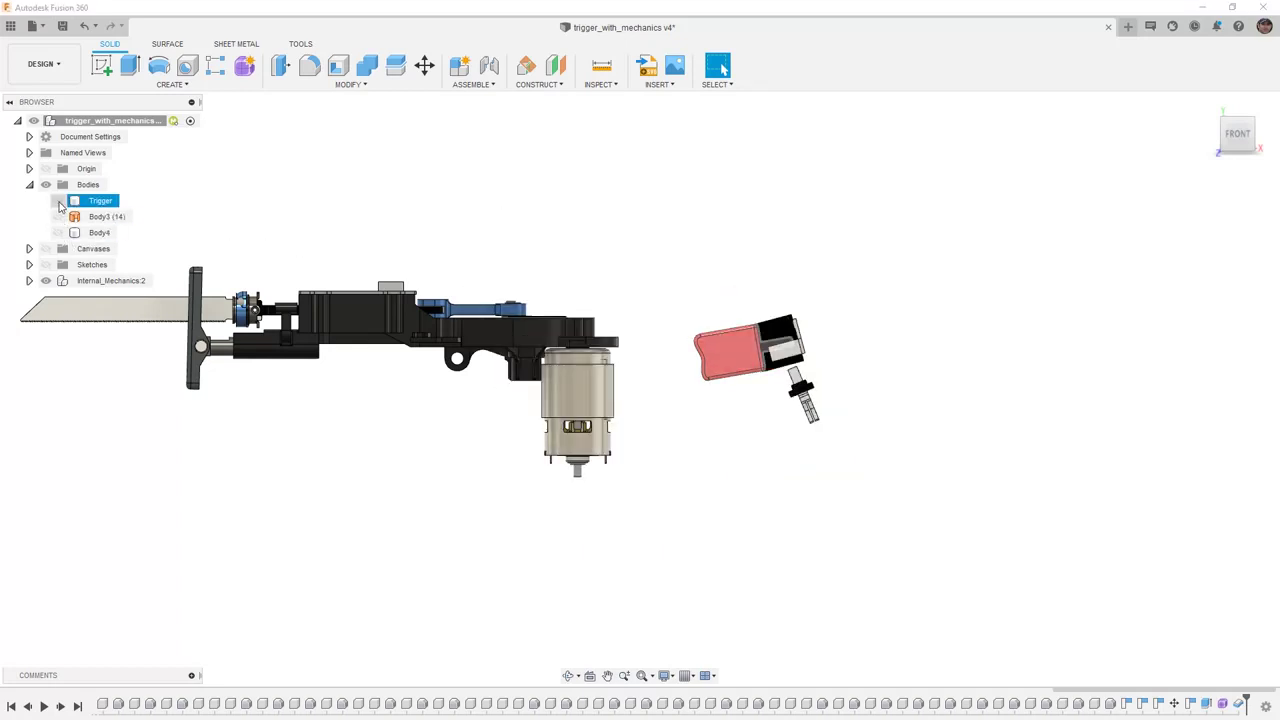
click(58, 201)
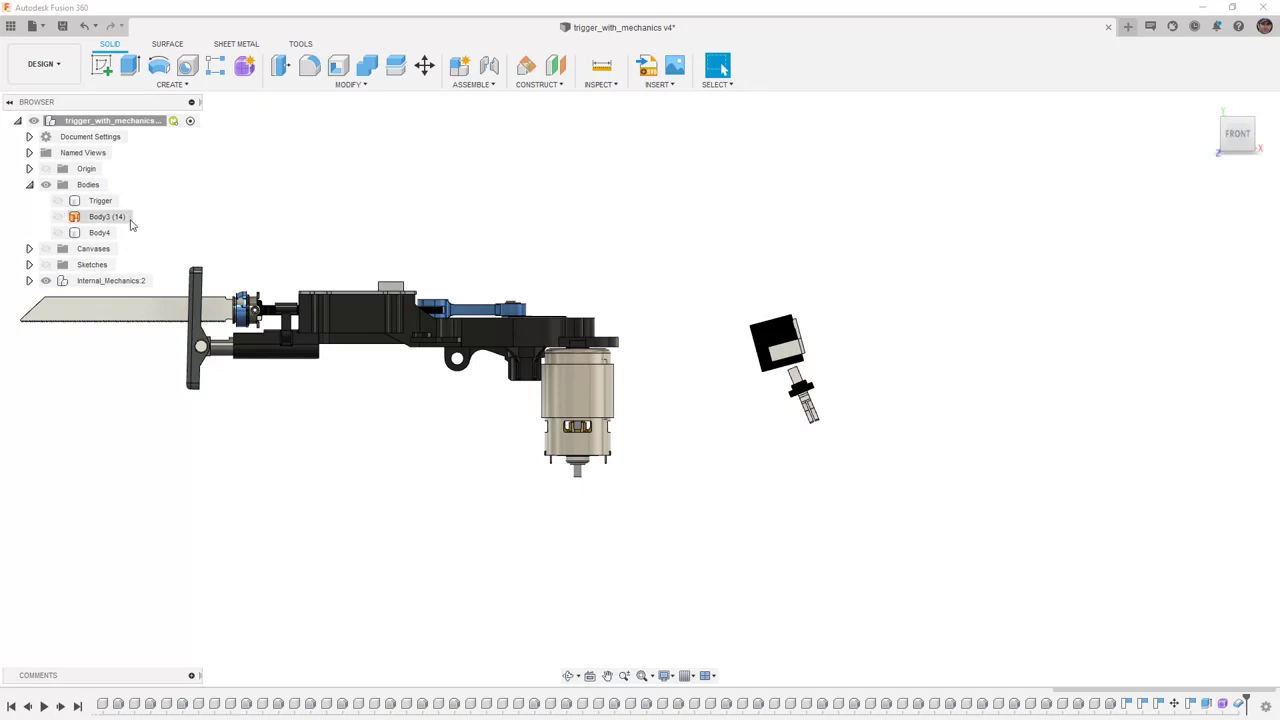
shift+middle_drag(677, 314, 640, 343)
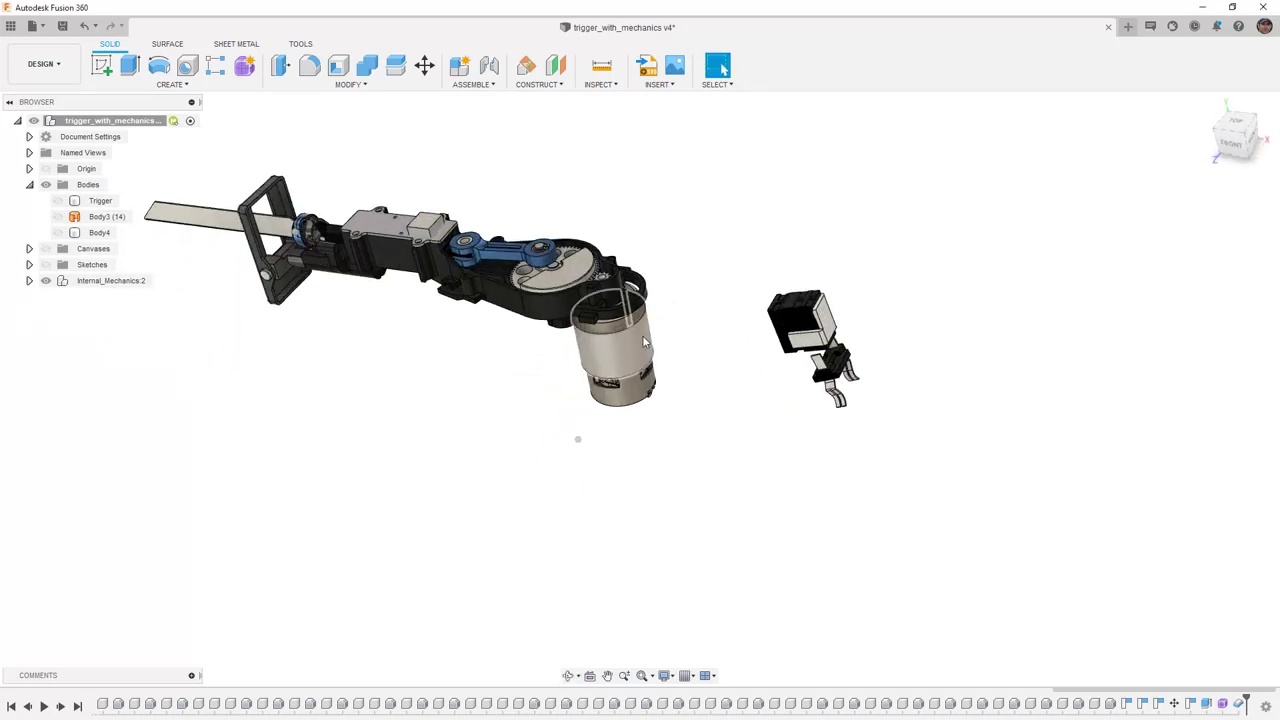
middle_drag(634, 220, 737, 280)
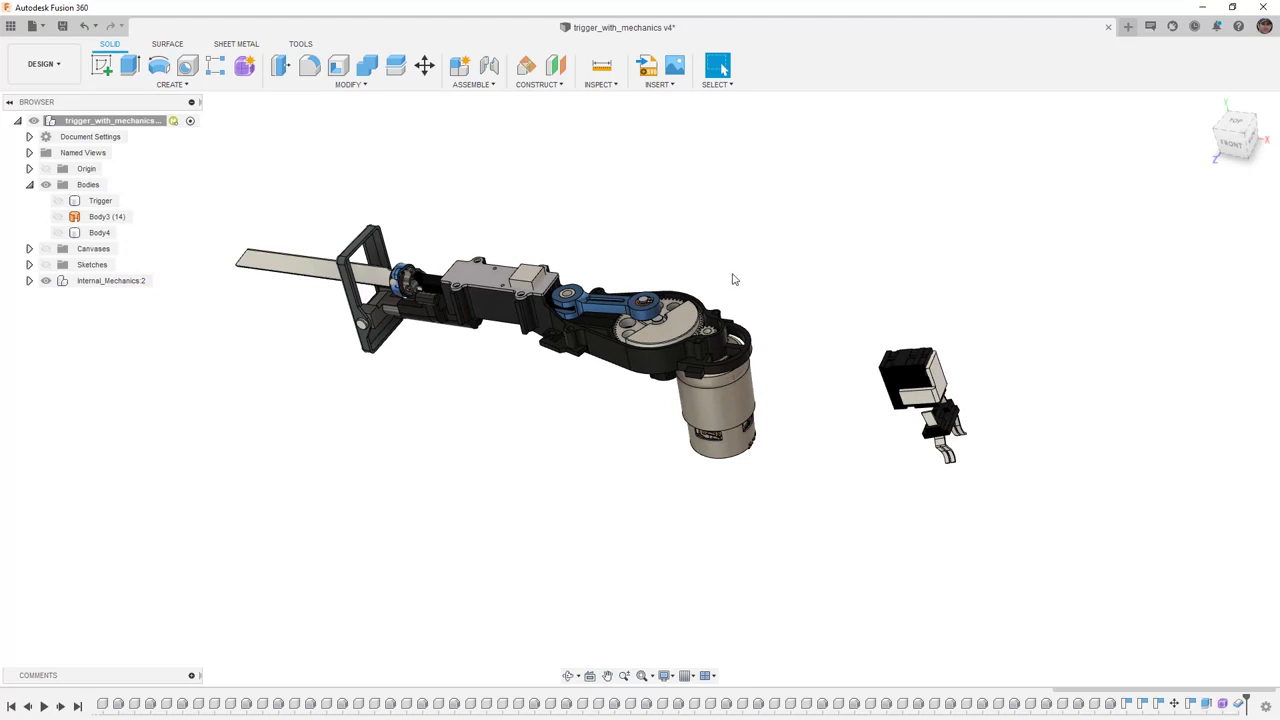
scroll(523, 291, up, 5)
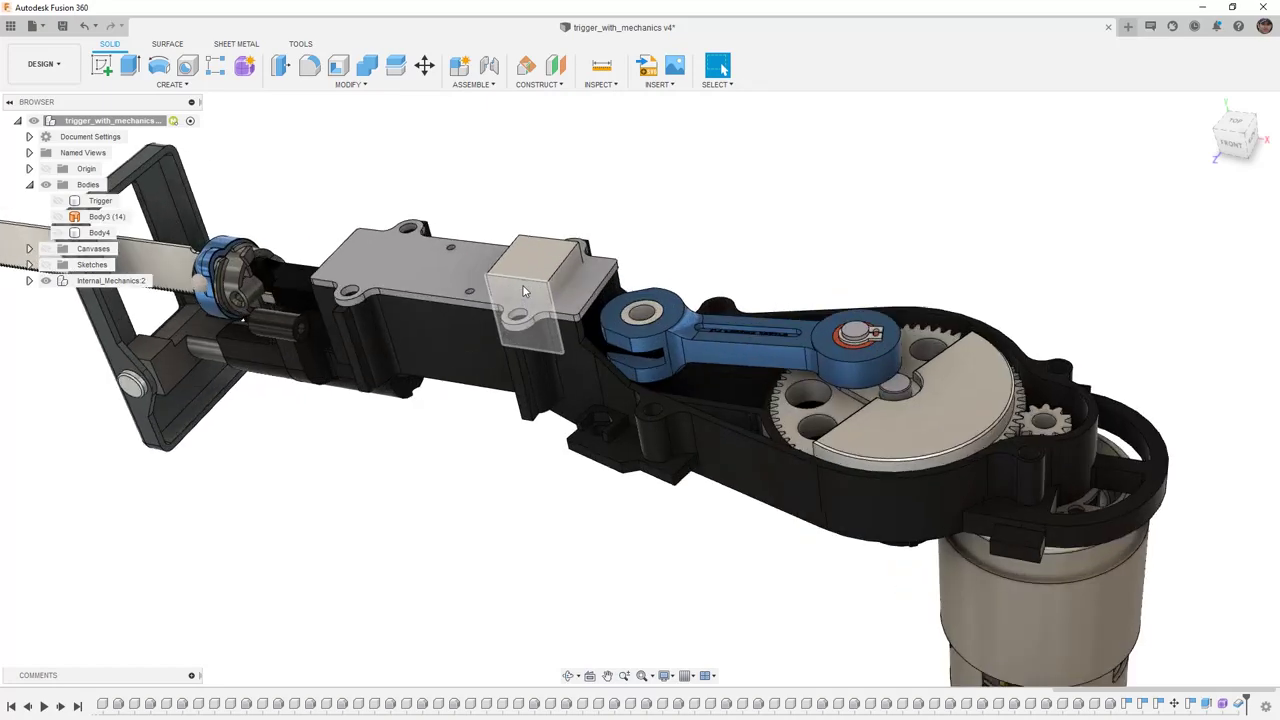
Expand Internal_Mechanics:2 and select the guide housing top face and guide block's raised face.
click(29, 281)
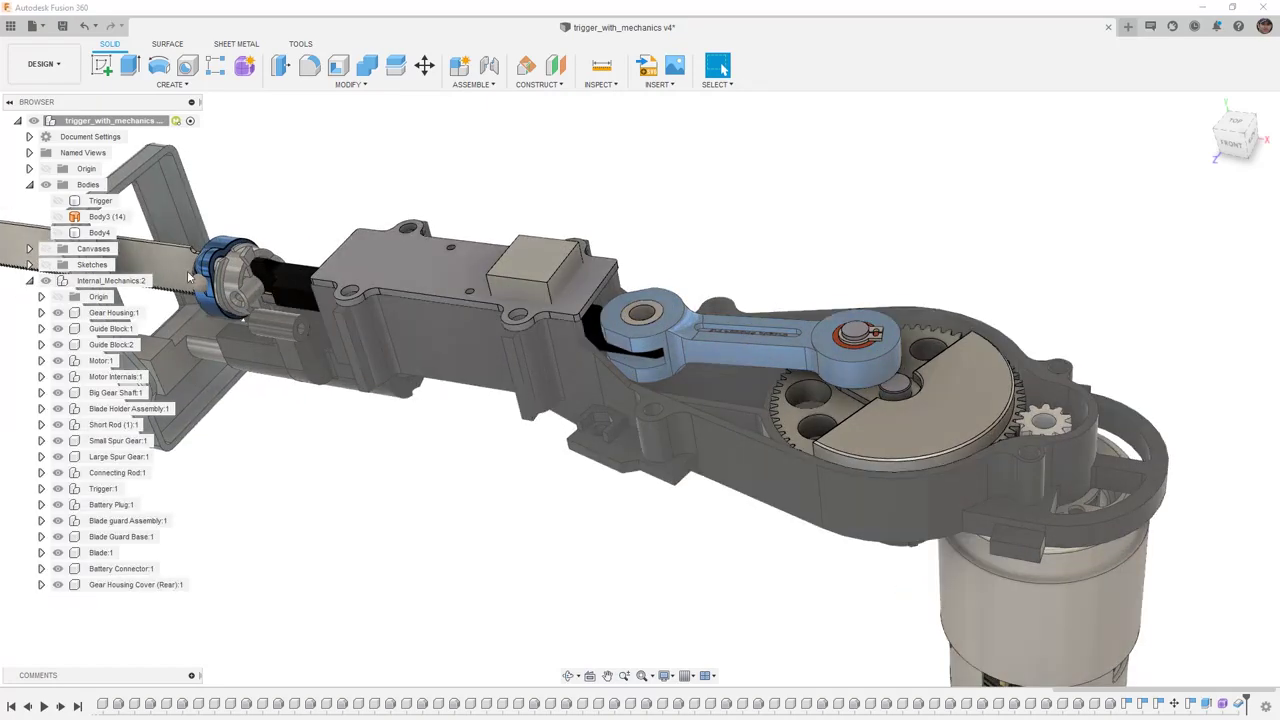
click(440, 265)
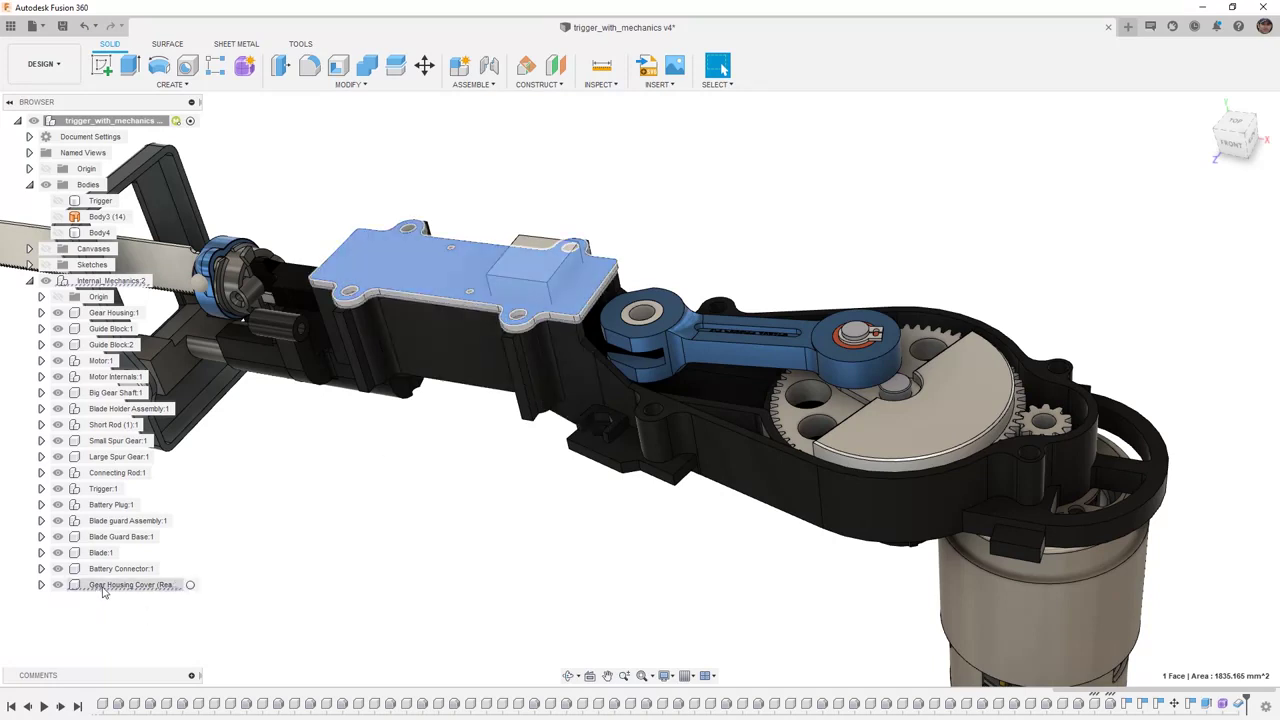
click(543, 264)
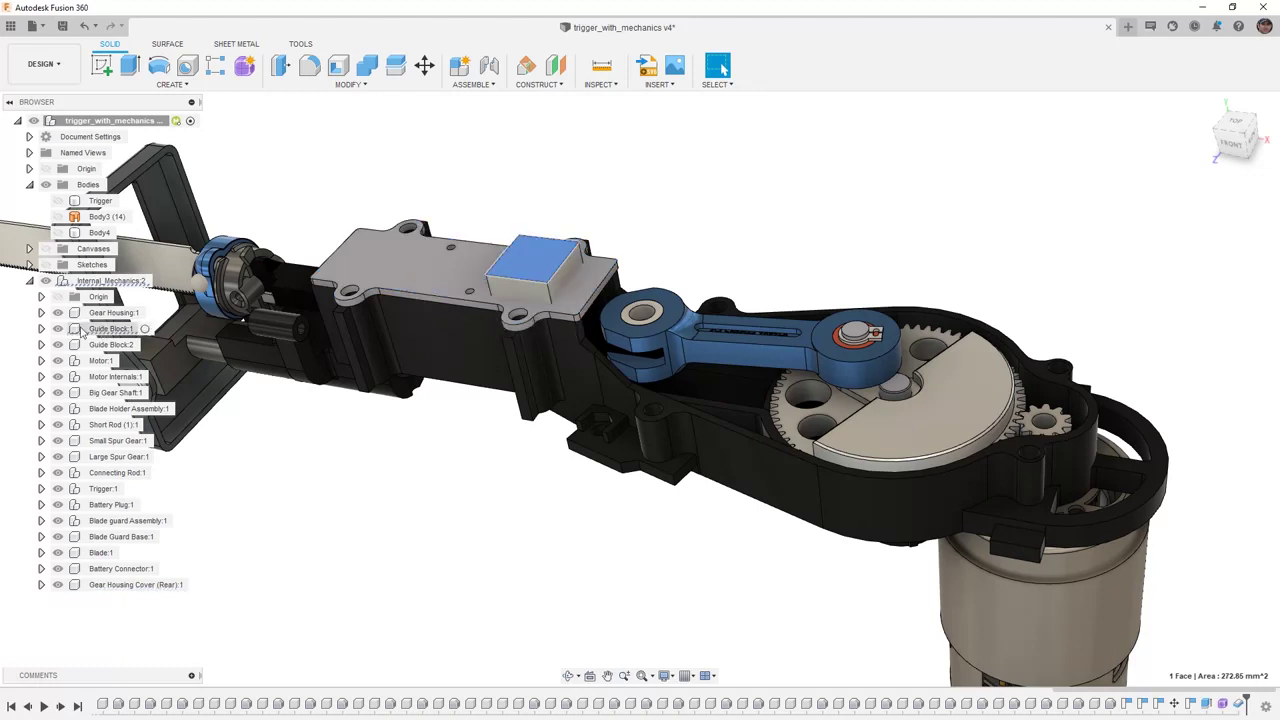
Isolate Guide Block:1 and show the Gear Housing Cover (Rear) alongside it.
right_click(87, 332)
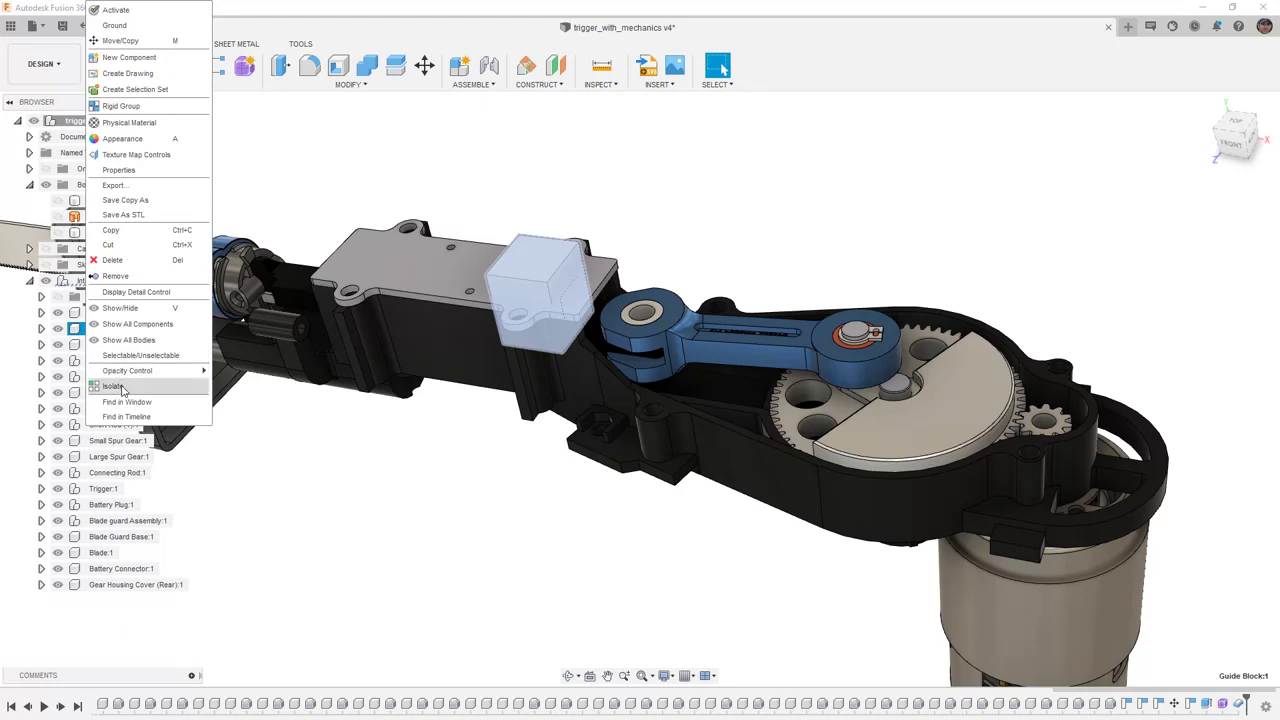
click(118, 386)
mouse_move(585, 475)
shift+middle_down()
mouse_move(529, 463)
mouse_move(577, 478)
shift+middle_up()
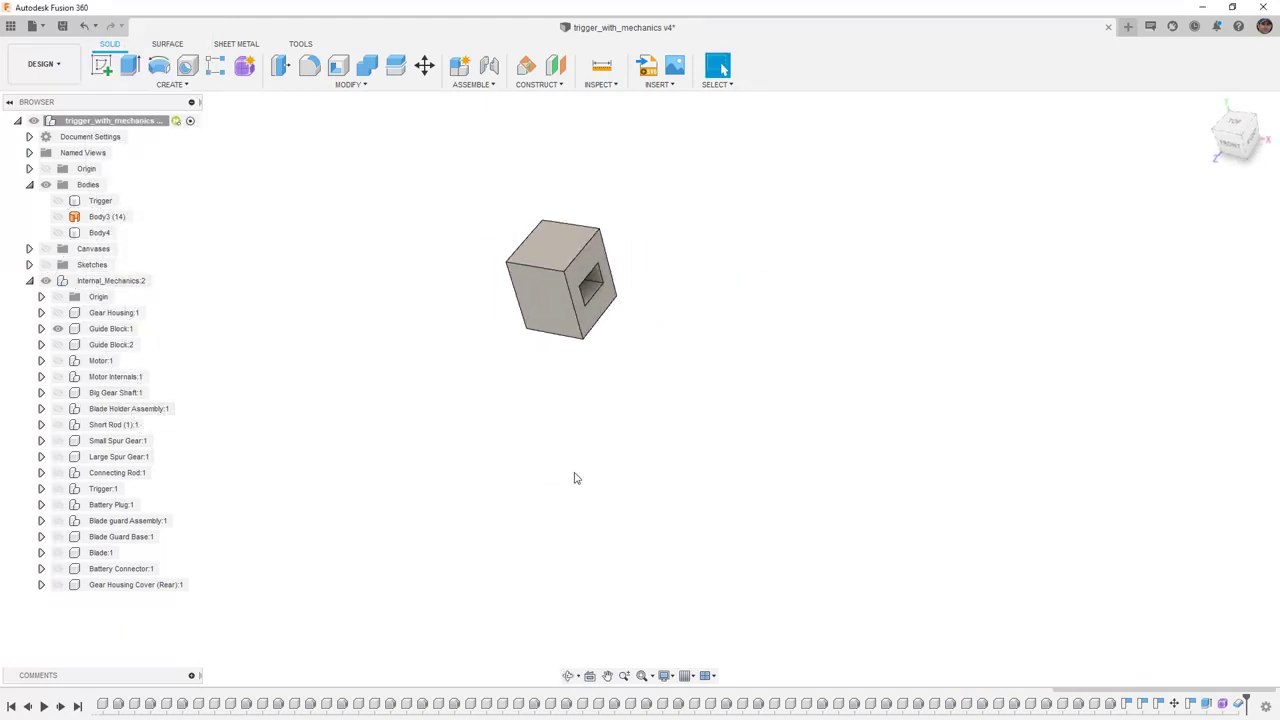
click(58, 585)
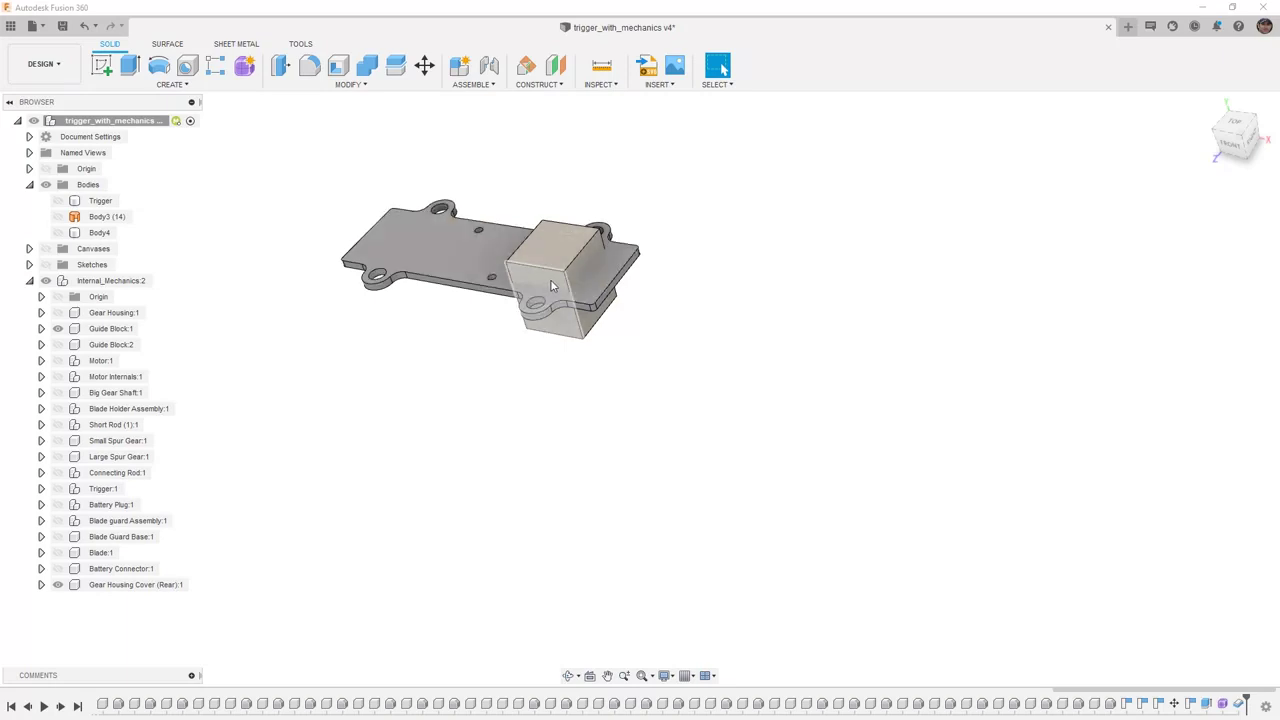
shift+middle_drag(551, 286, 656, 318)
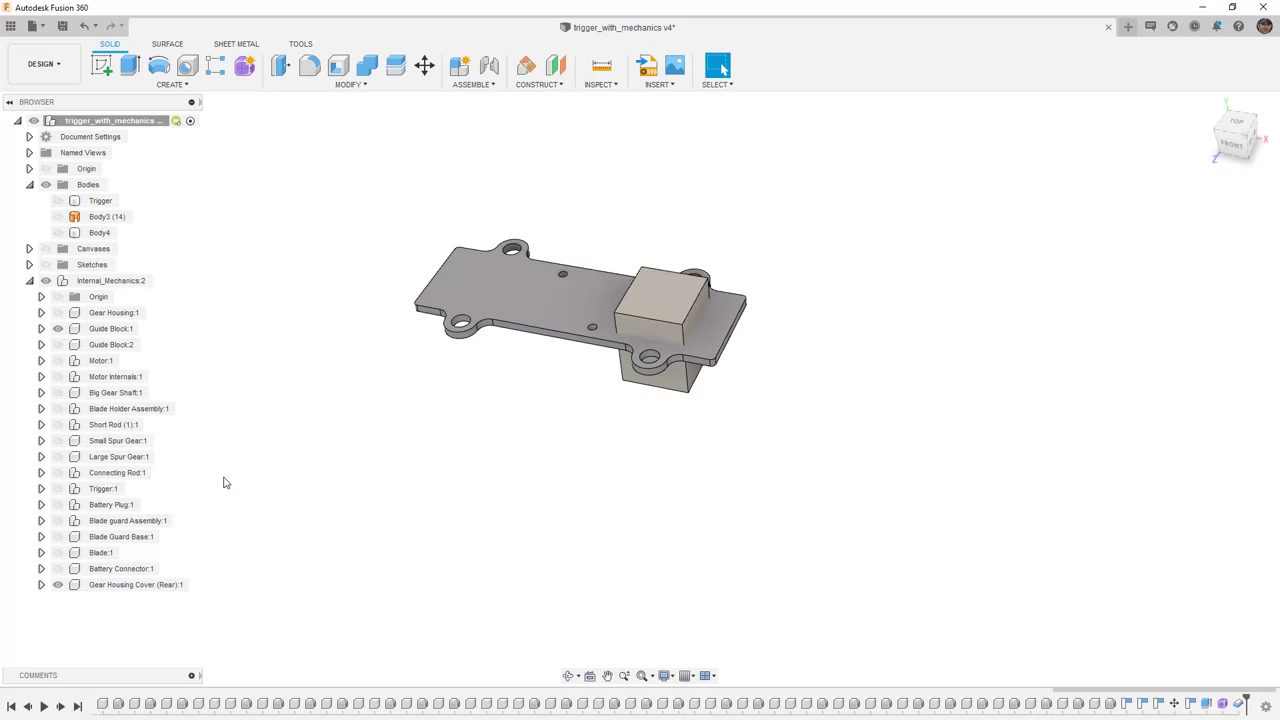
Unisolate Guide Block:1 to bring all components back, then hide the Gear Housing Cover (Rear).
click(92, 334)
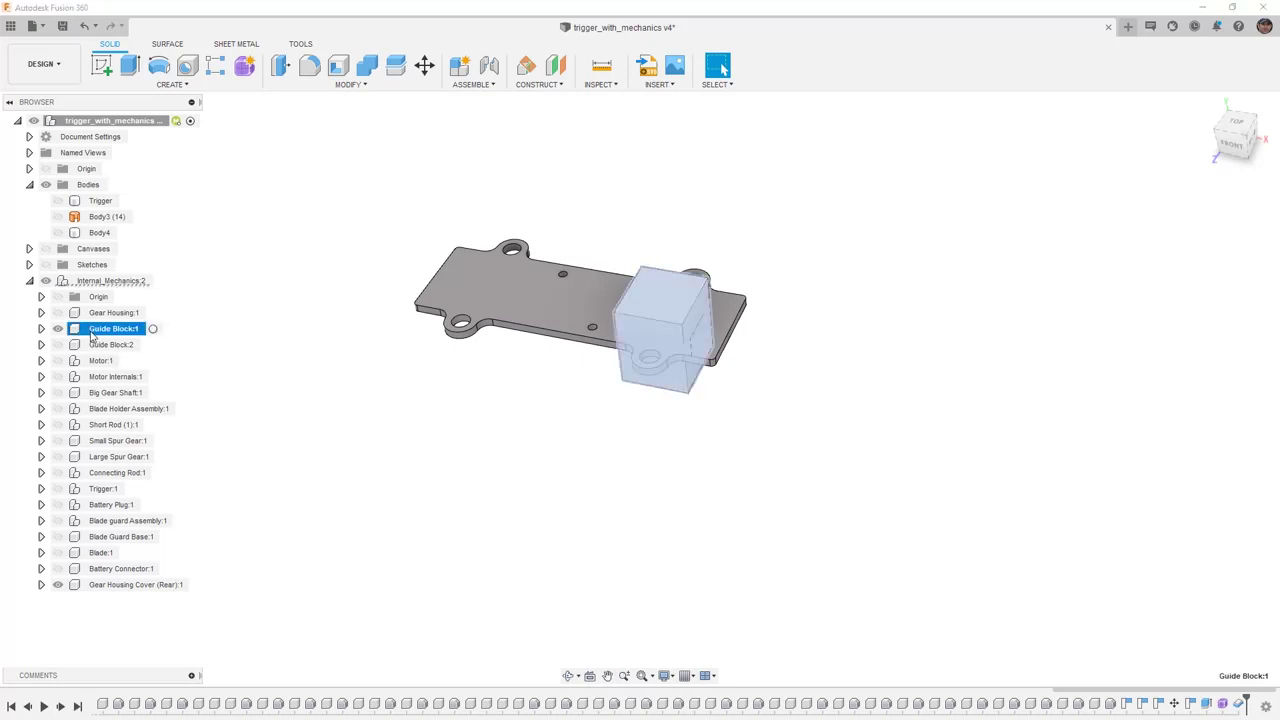
right_click(93, 334)
click(137, 386)
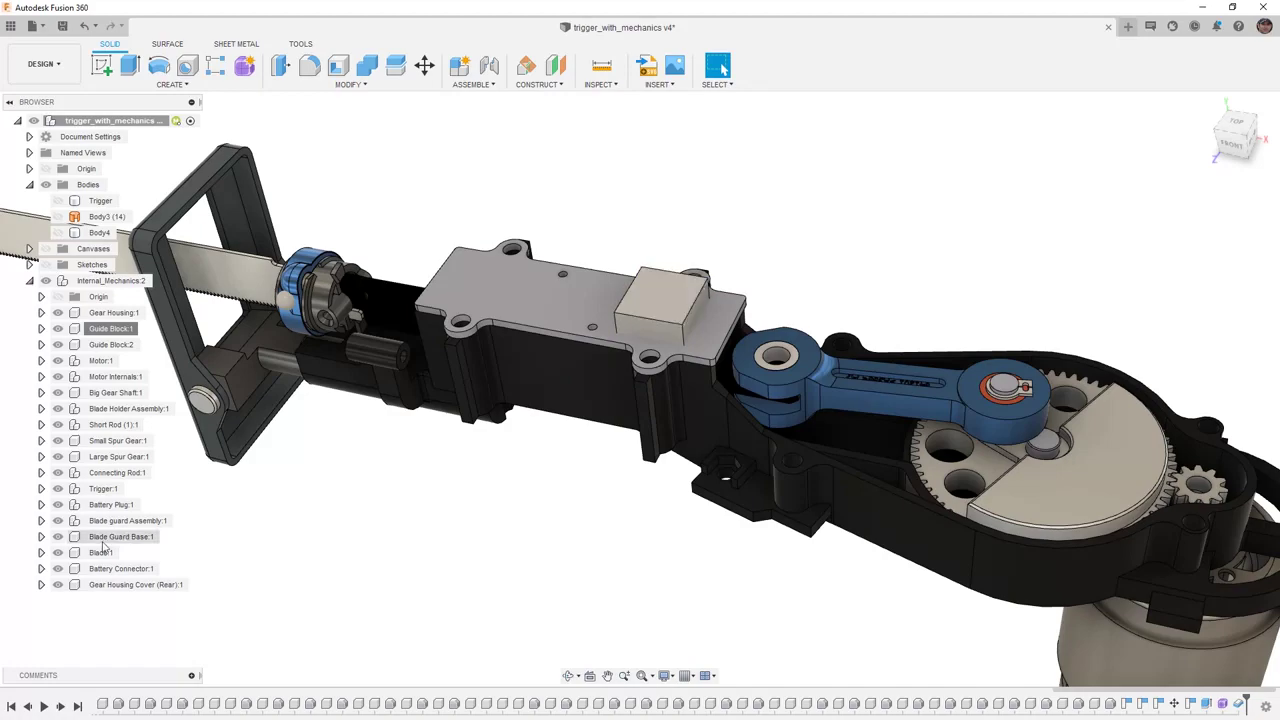
click(57, 584)
Slide the guide block along its joint, then revert it to its original position.
shift+middle_drag(517, 506, 709, 467)
drag(881, 481, 835, 500)
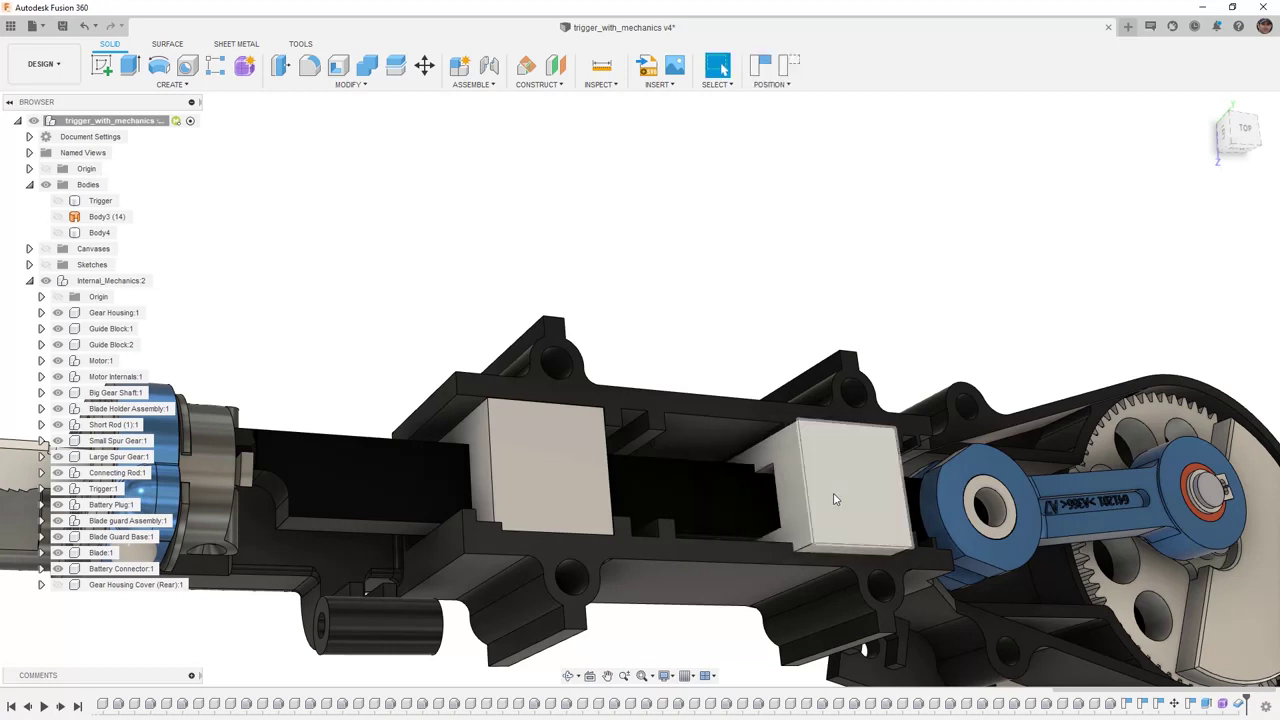
click(786, 66)
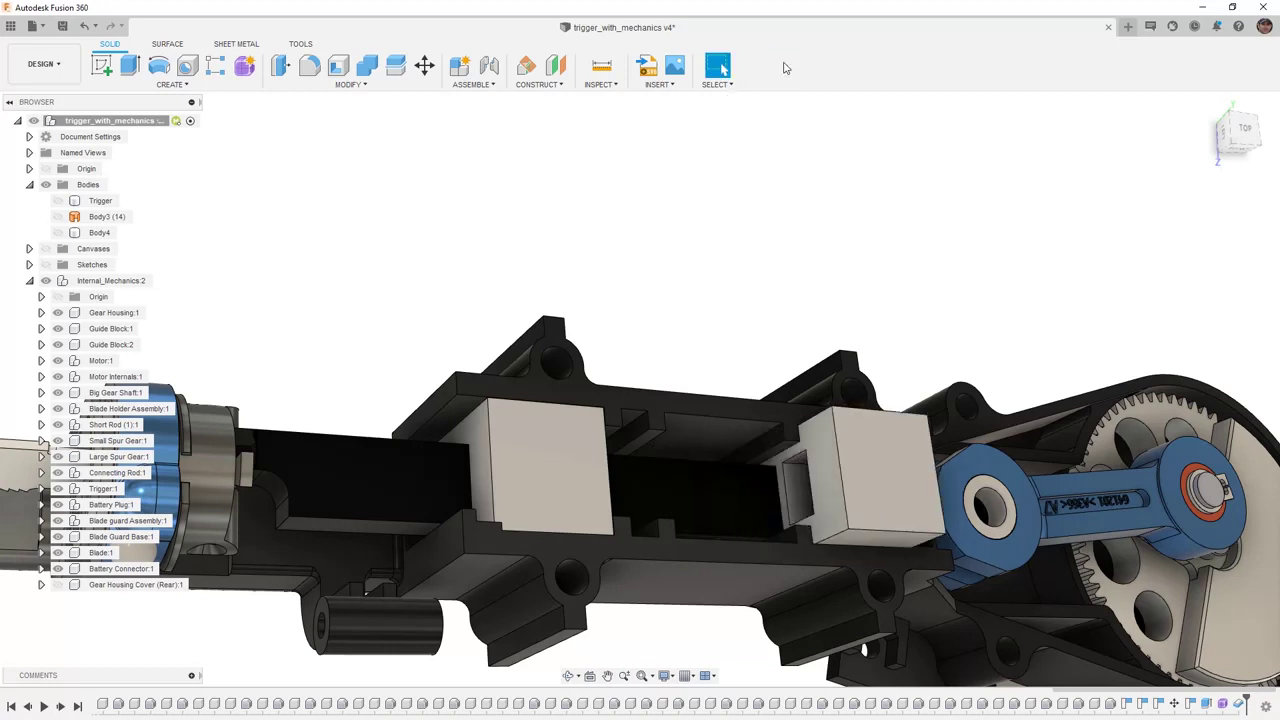
click(405, 88)
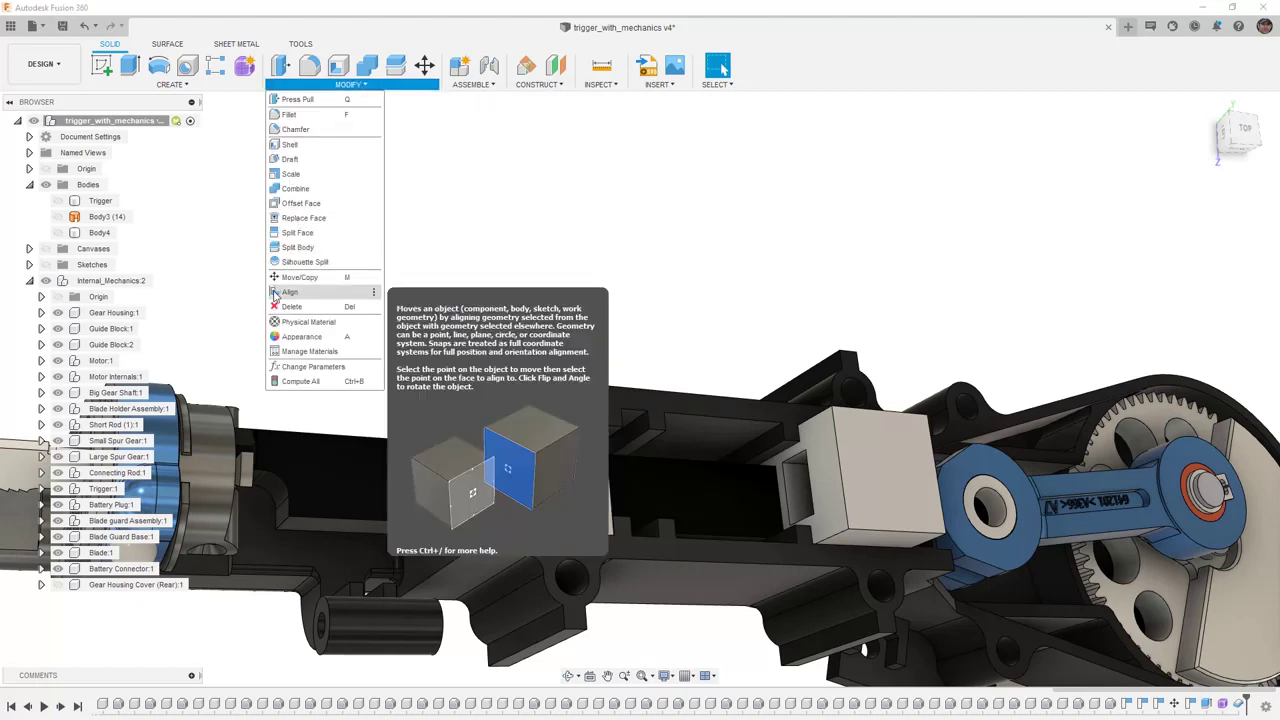
Align the right guide block face to the top plate's edge.
click(277, 292)
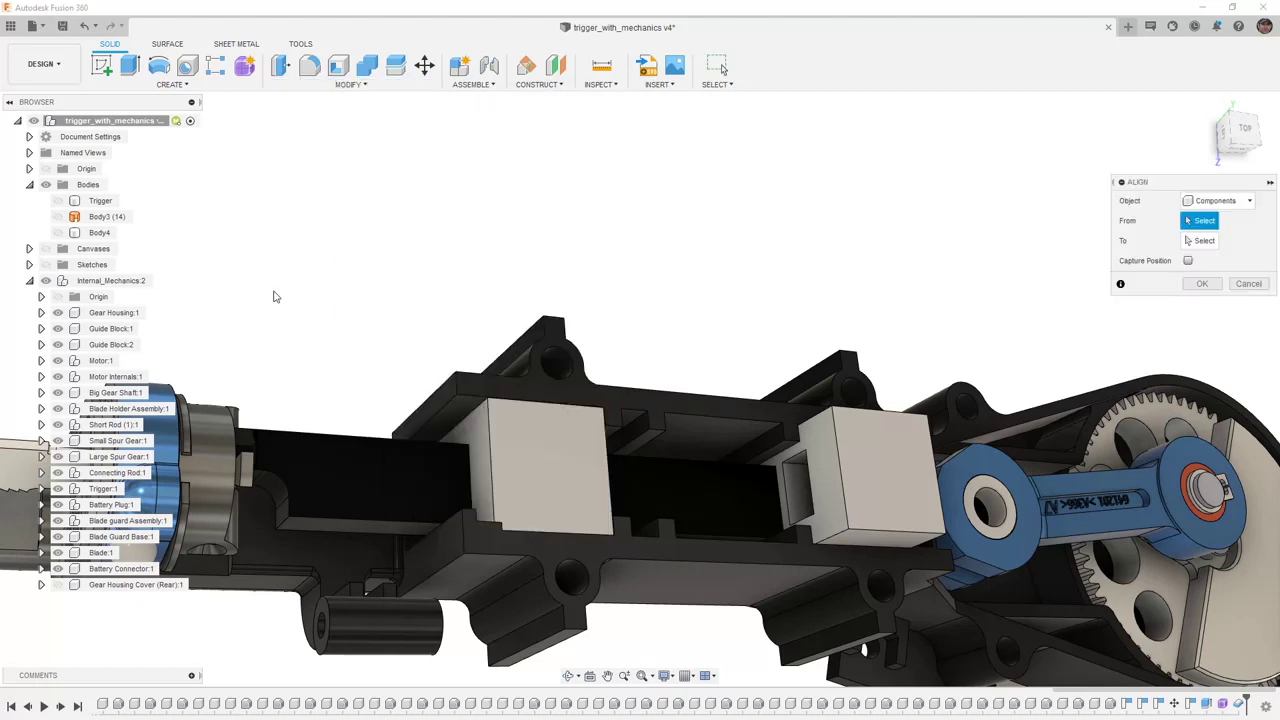
click(880, 448)
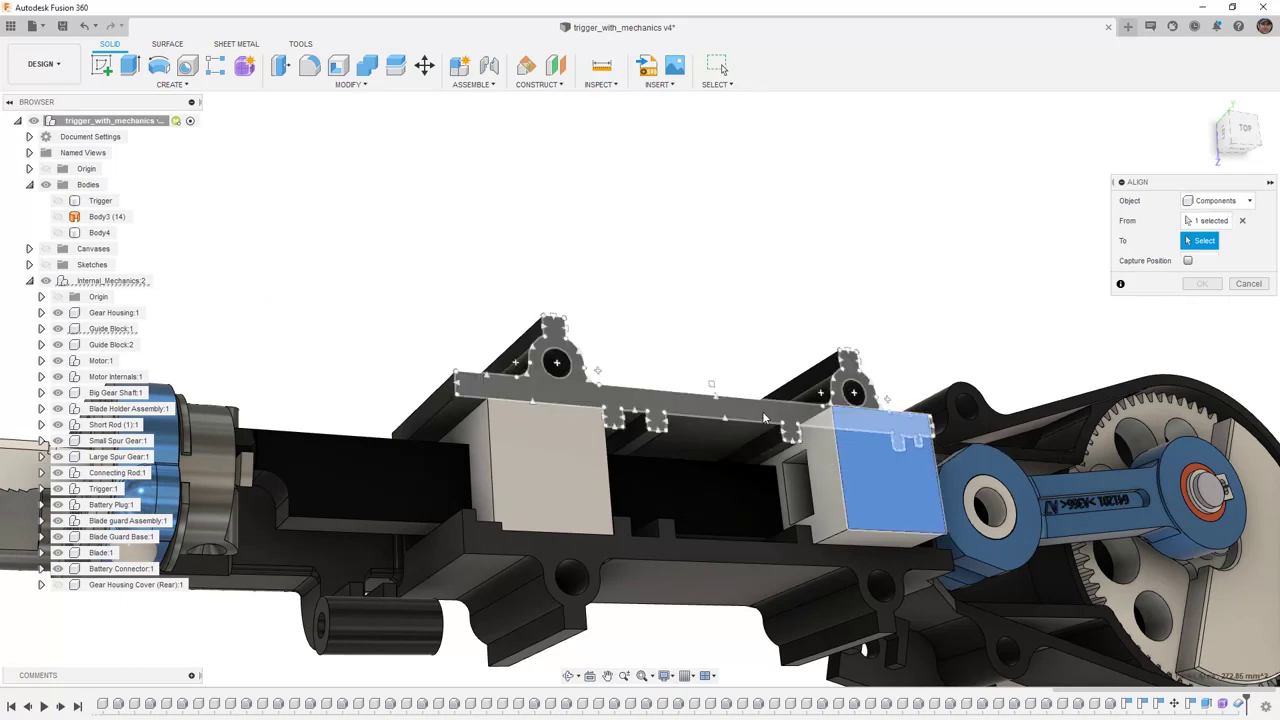
click(763, 418)
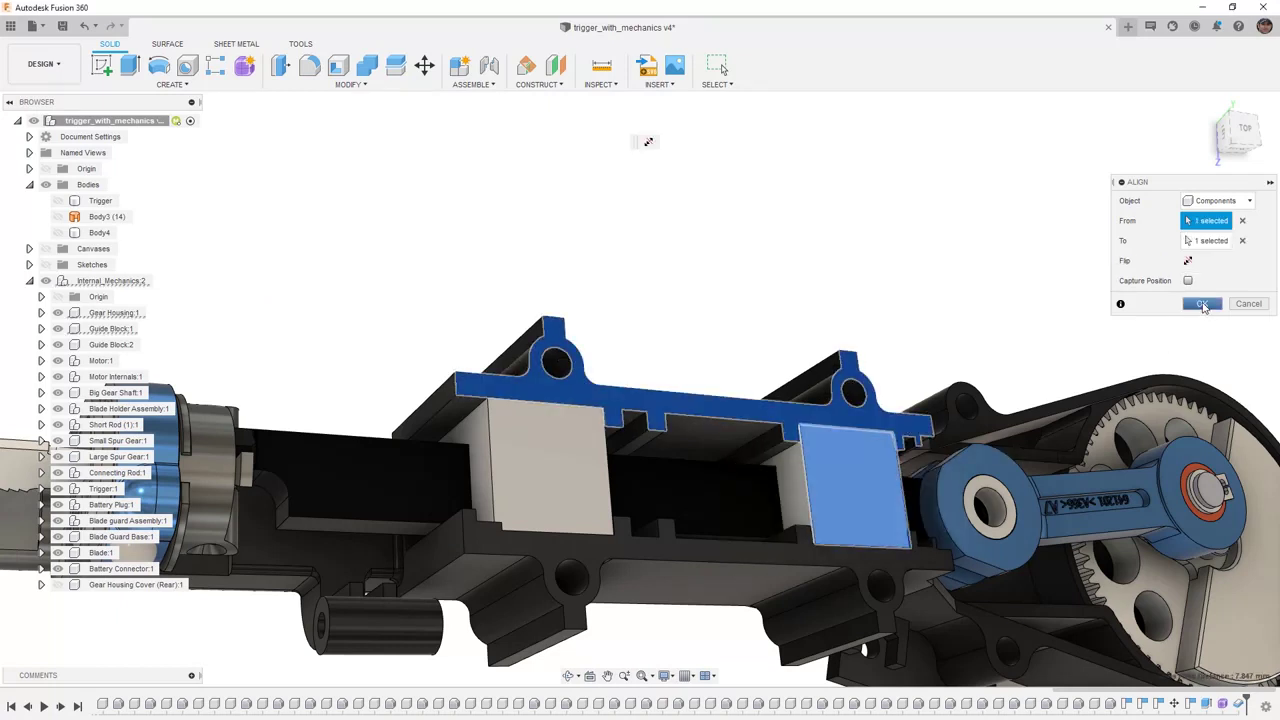
click(1203, 304)
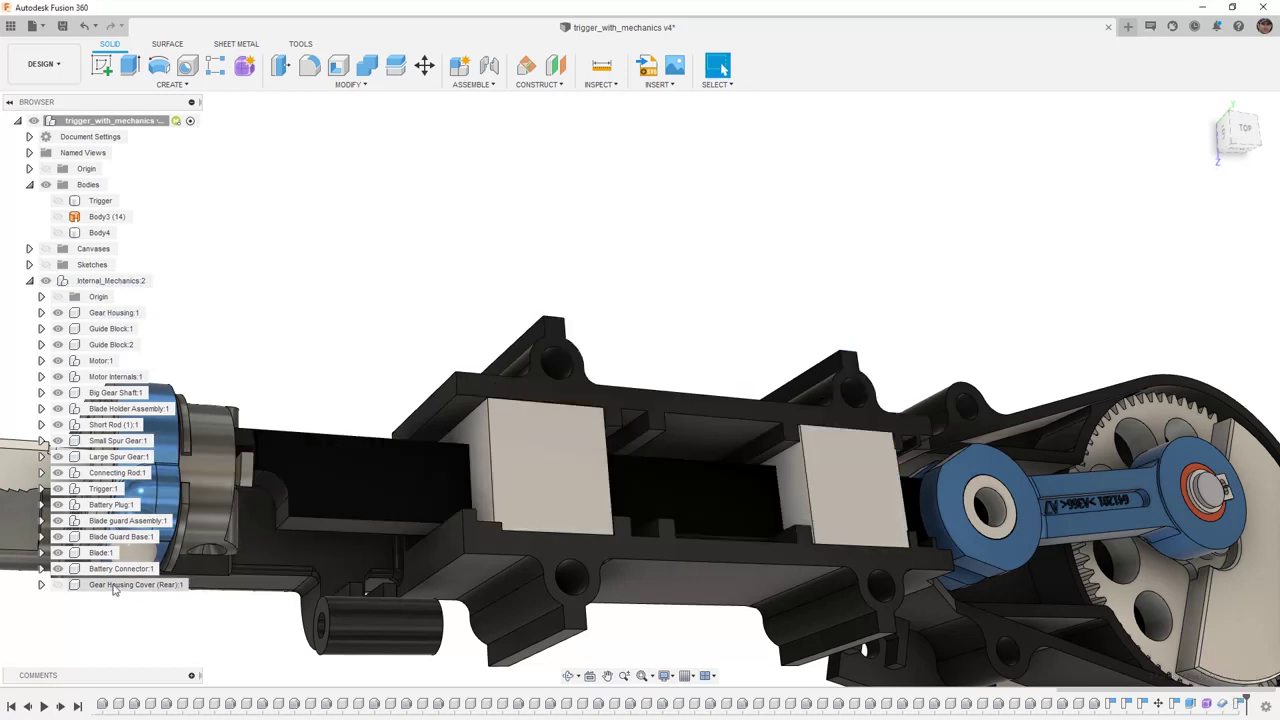
Show the Gear Housing Cover (Rear):1 and make it the active component.
click(57, 585)
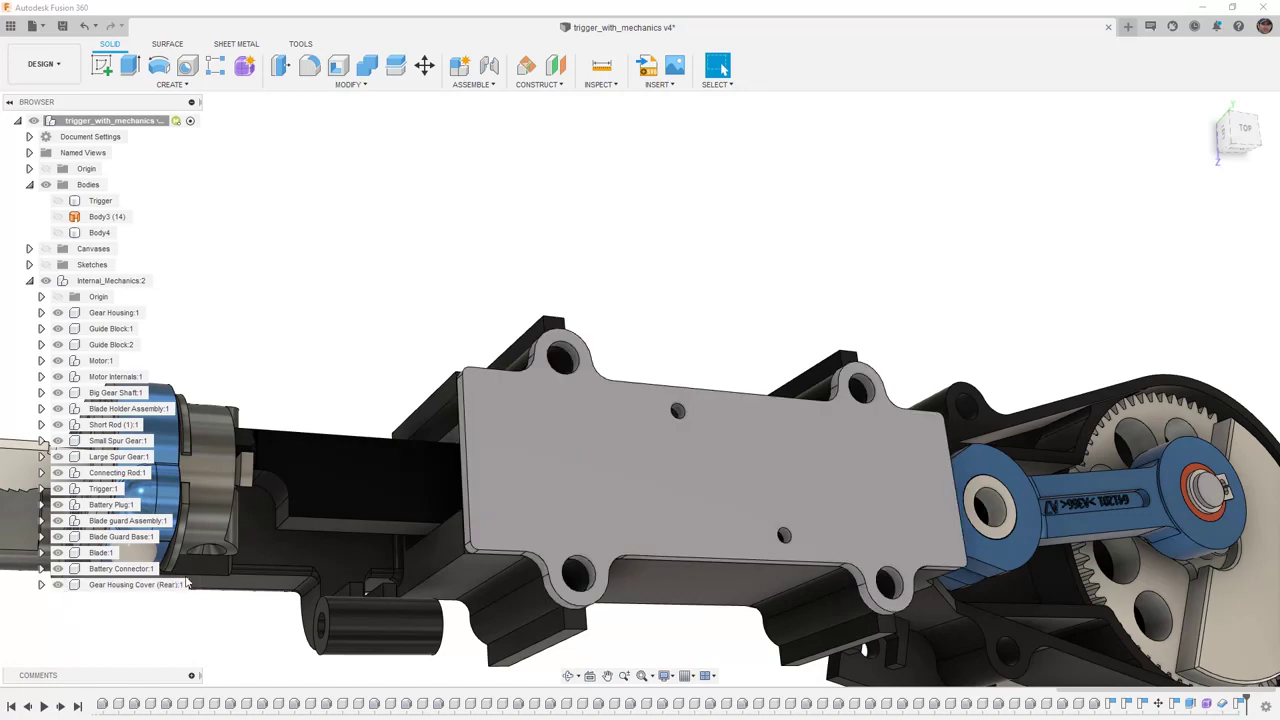
shift+middle_drag(808, 535, 769, 485)
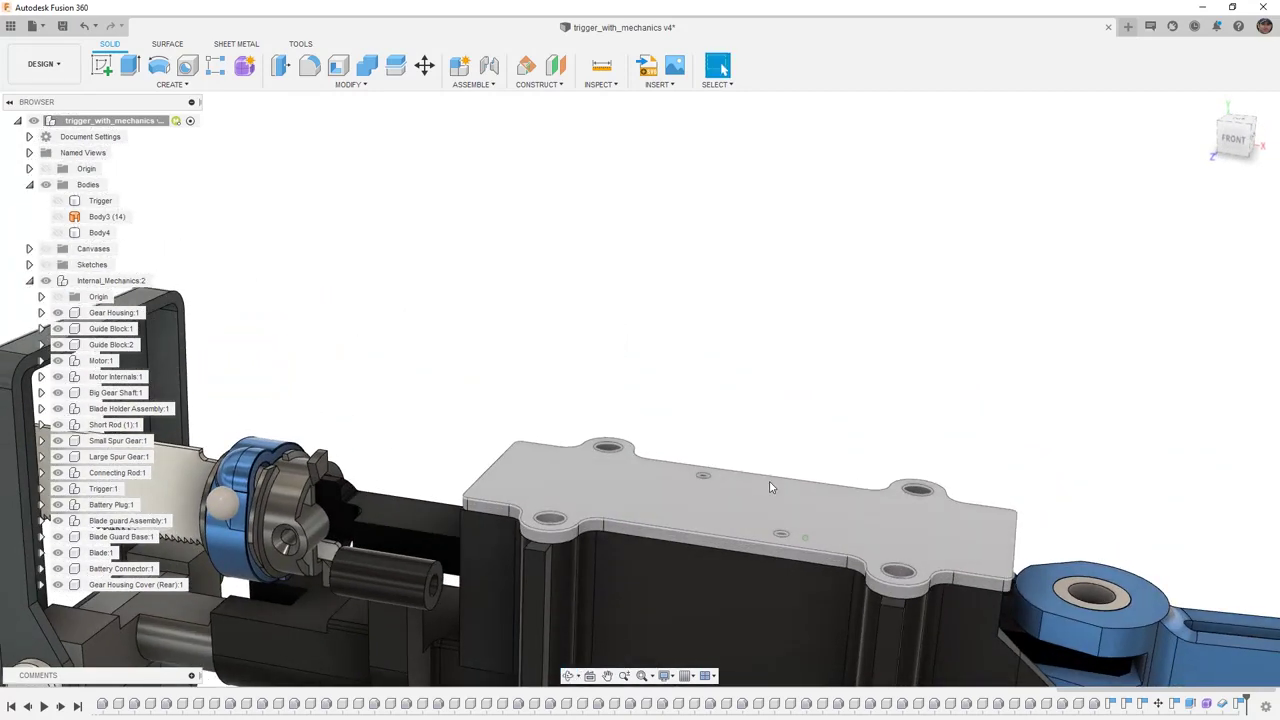
click(191, 585)
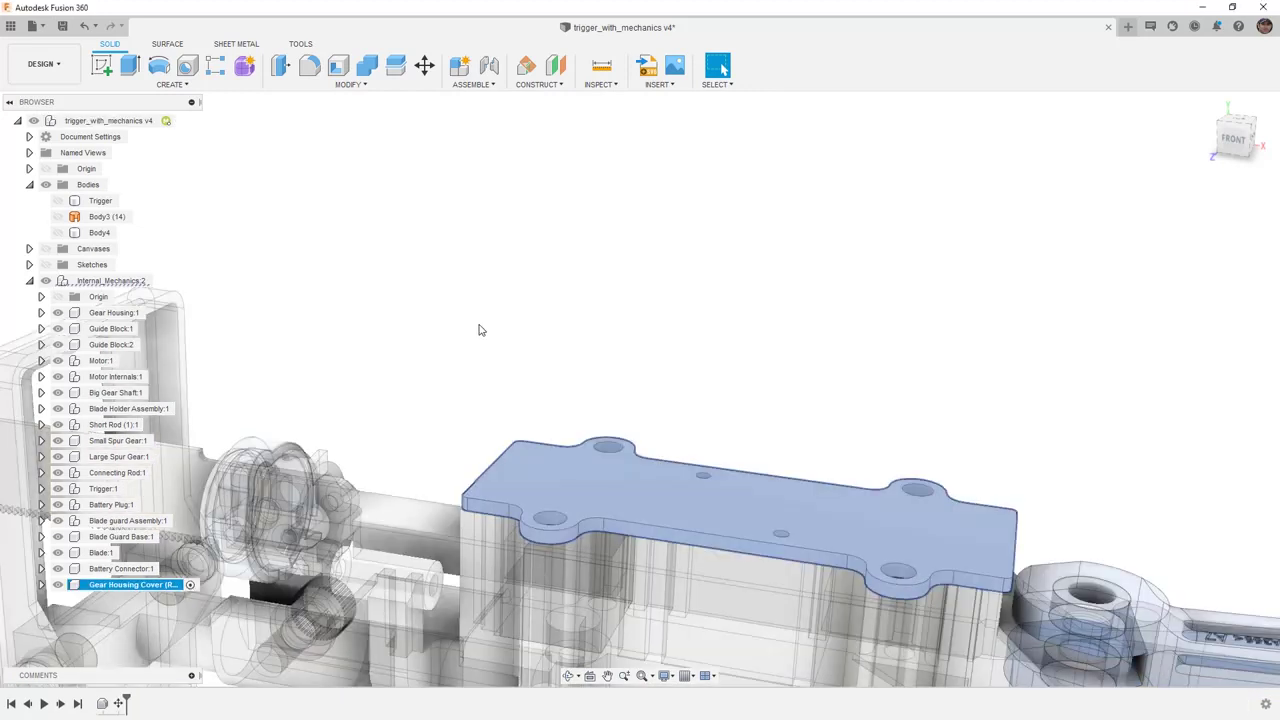
Isolate the Gear Housing Cover (Rear) and orbit to look down onto the plate.
click(479, 330)
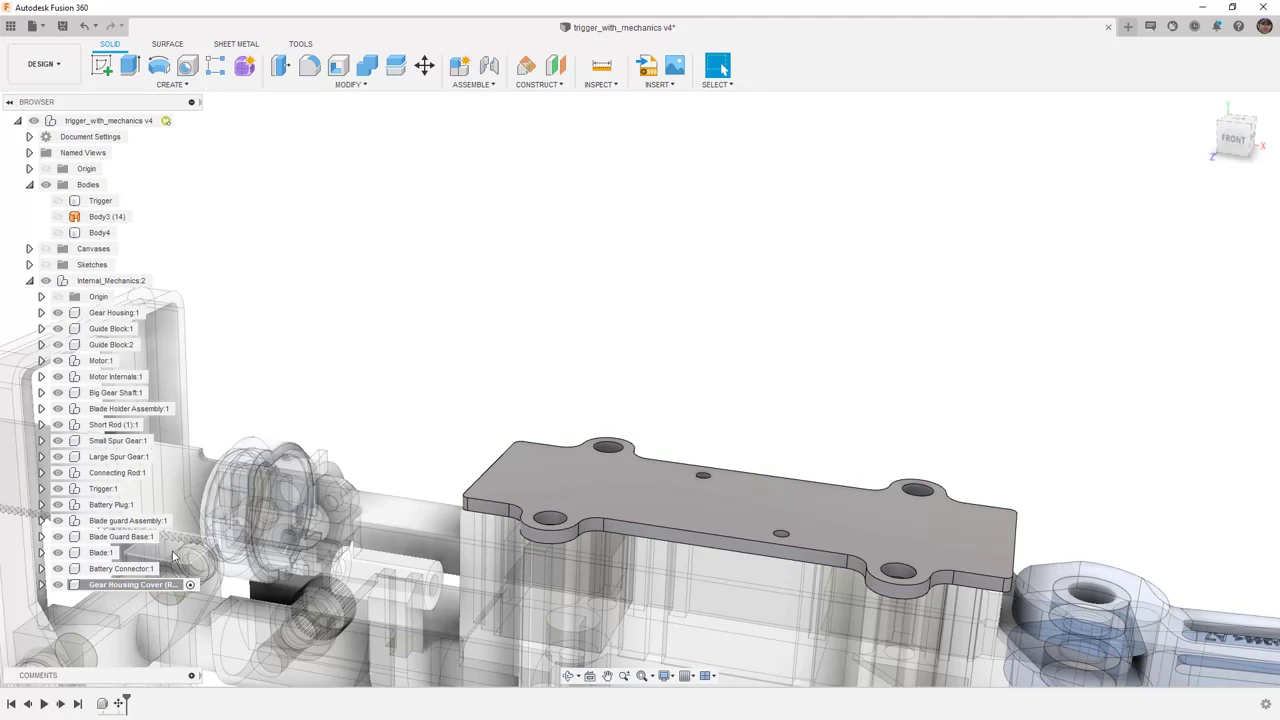
right_click(139, 590)
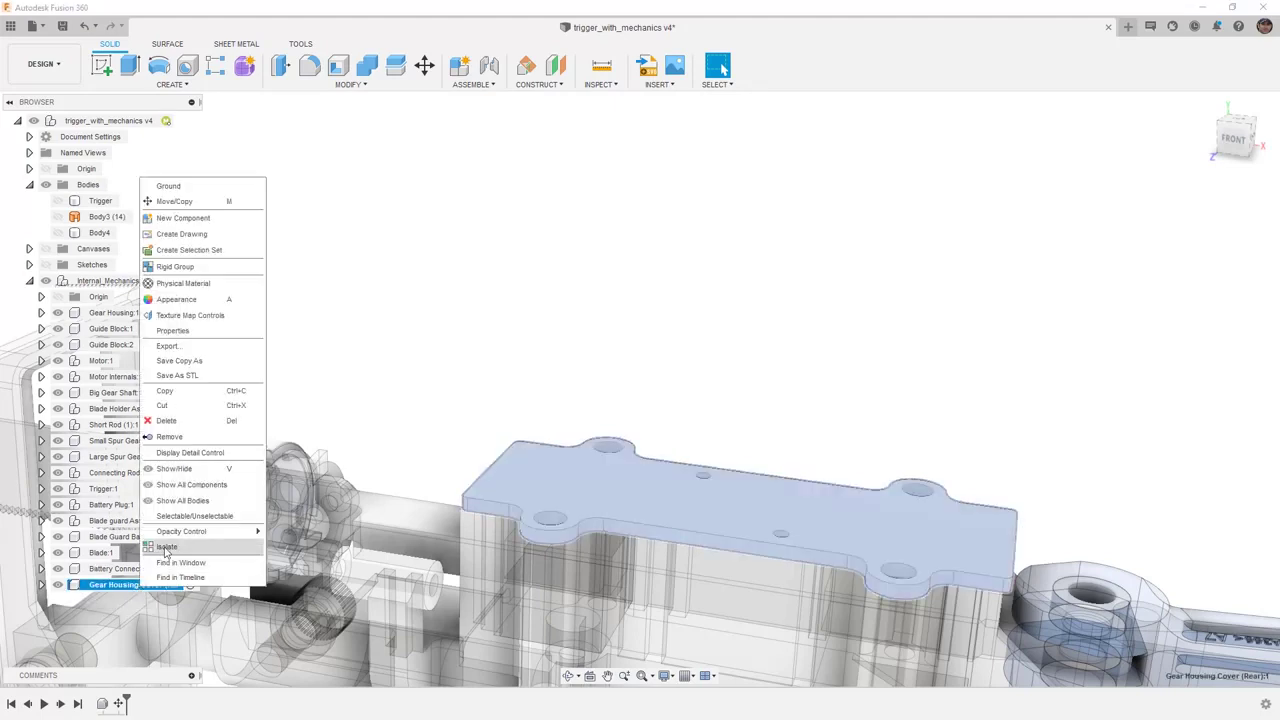
click(166, 547)
shift+middle_drag(741, 350, 724, 395)
scroll(728, 440, up, 8)
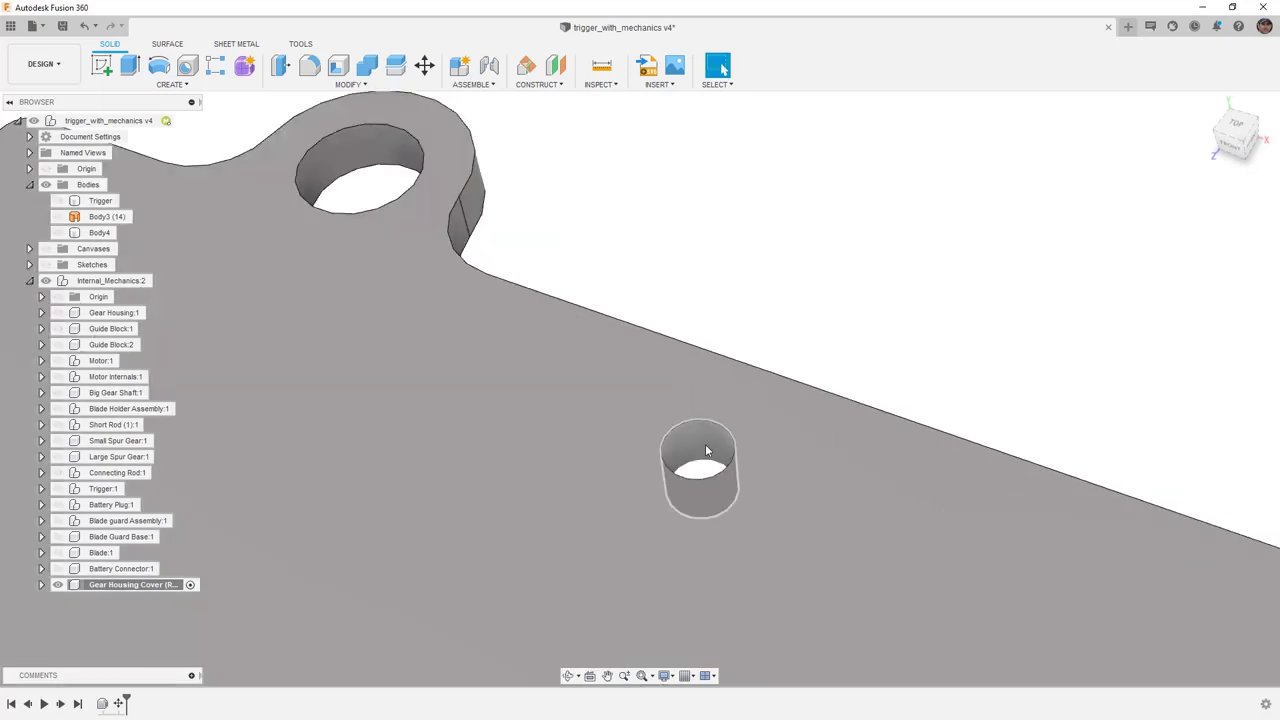
Select the inner faces of both small holes on the cover plate.
click(705, 446)
scroll(786, 537, down, 8)
scroll(786, 545, up, 3)
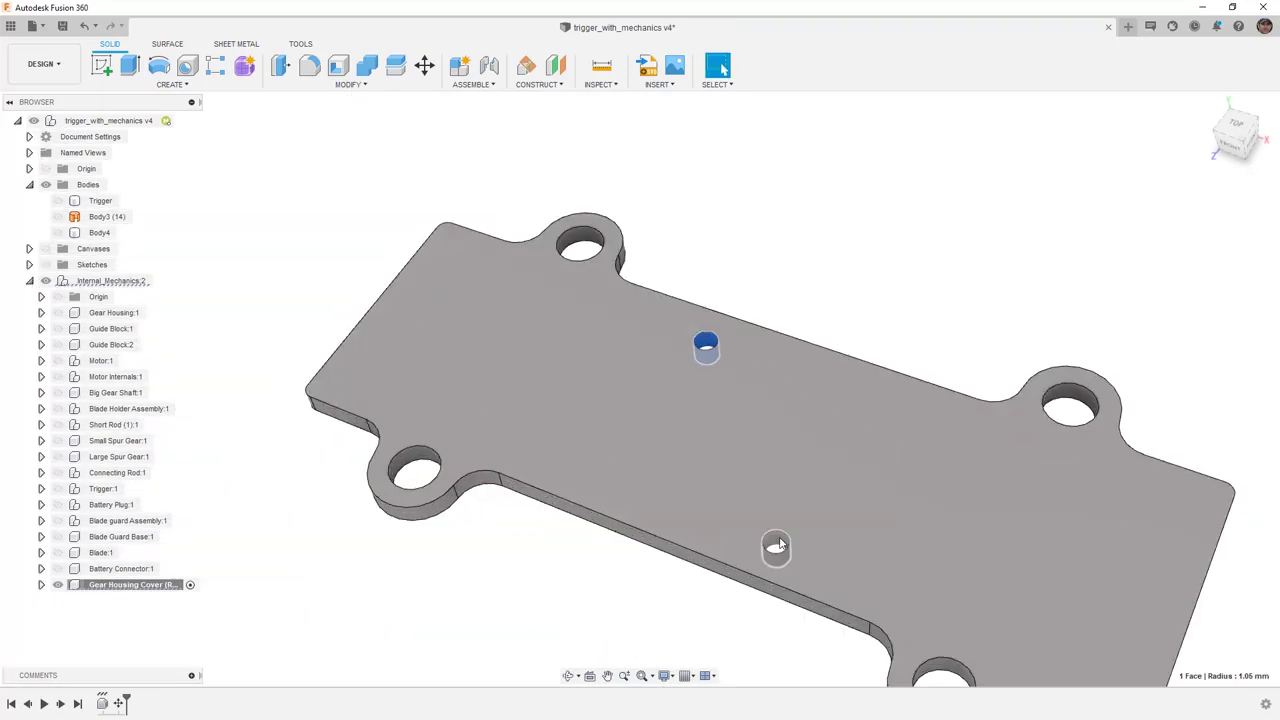
ctrl+click(777, 545)
click(408, 88)
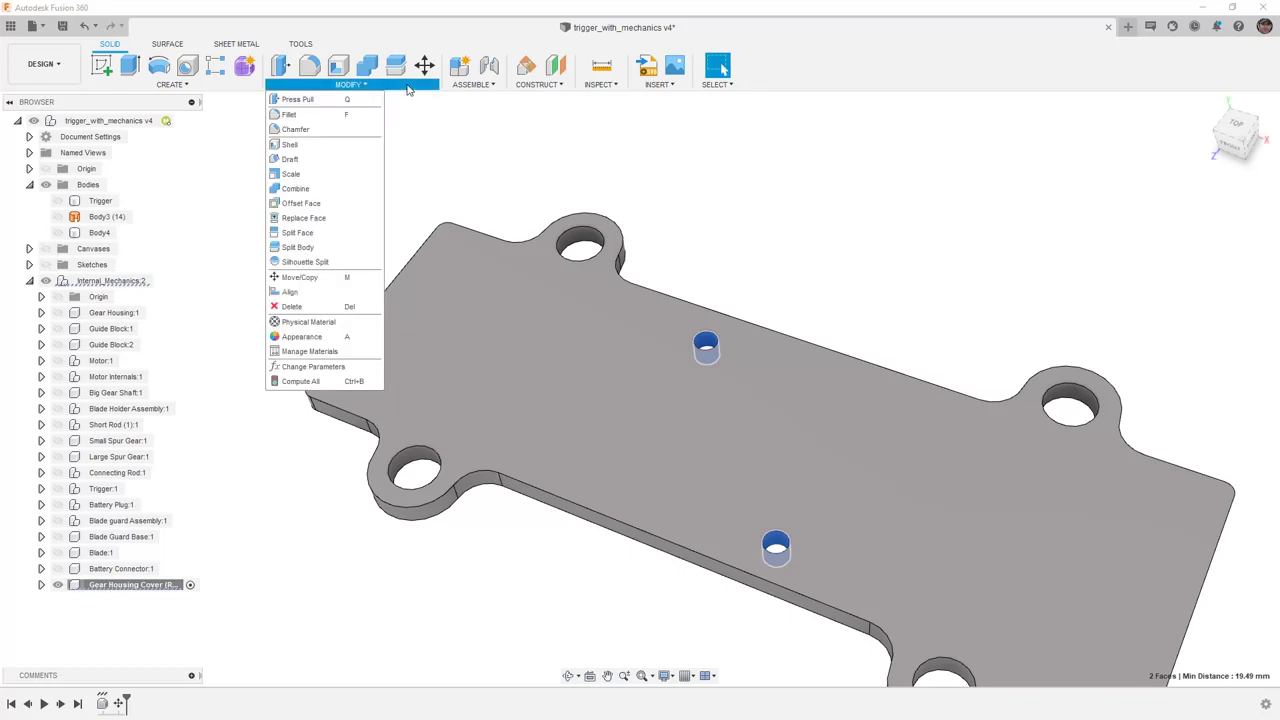
Delete the two selected small hole faces and start Inspect > Measure.
click(306, 307)
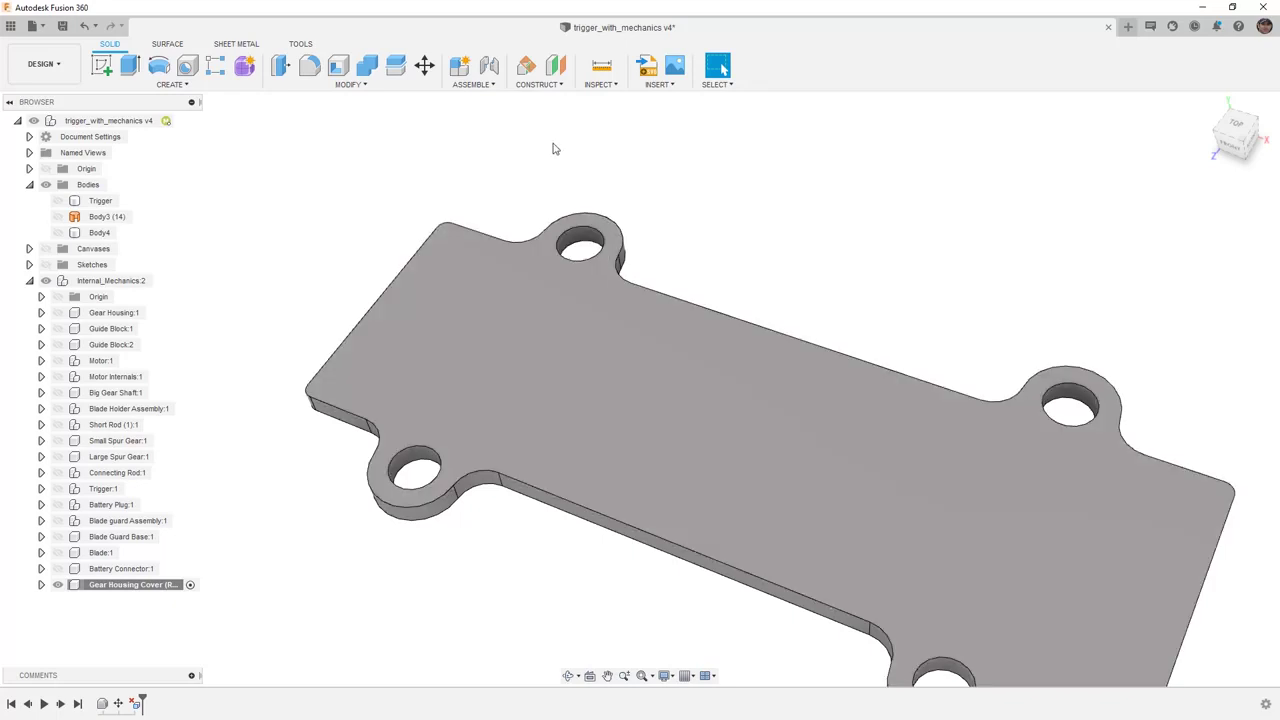
click(601, 65)
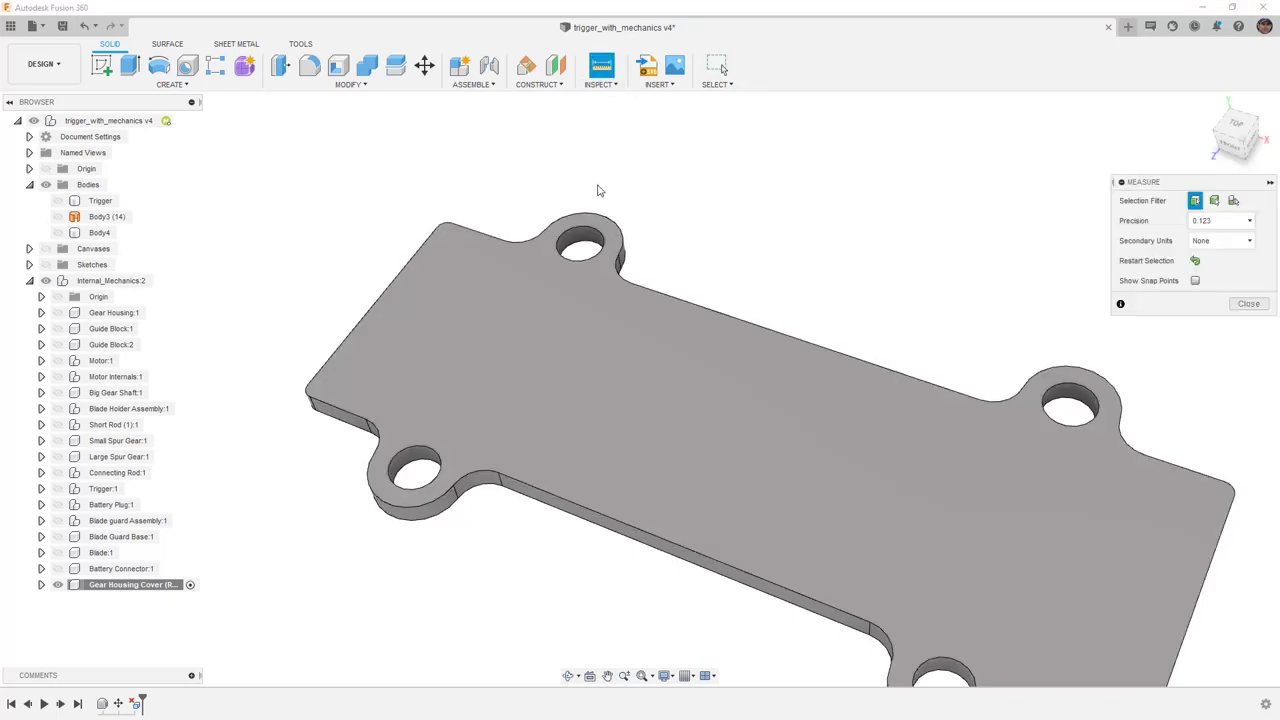
Measure the top corner hole edge as 4.50 mm diameter, then close the Measure panel.
click(592, 235)
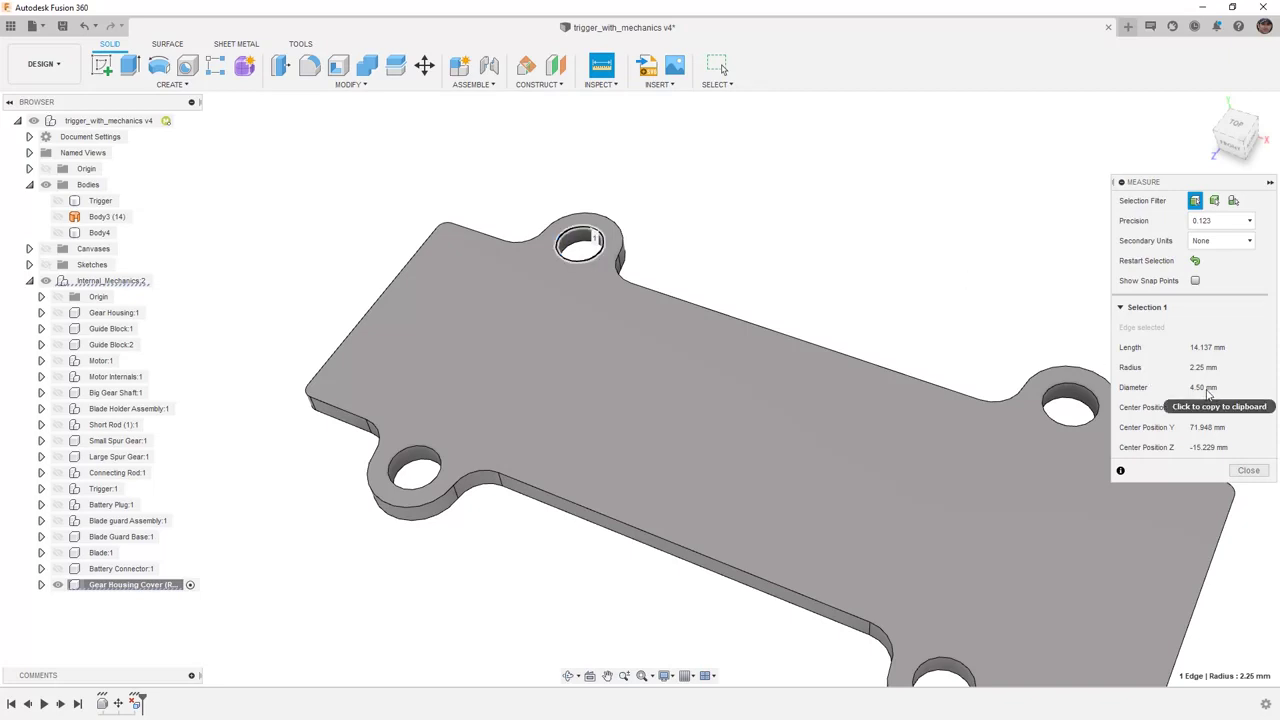
click(1249, 470)
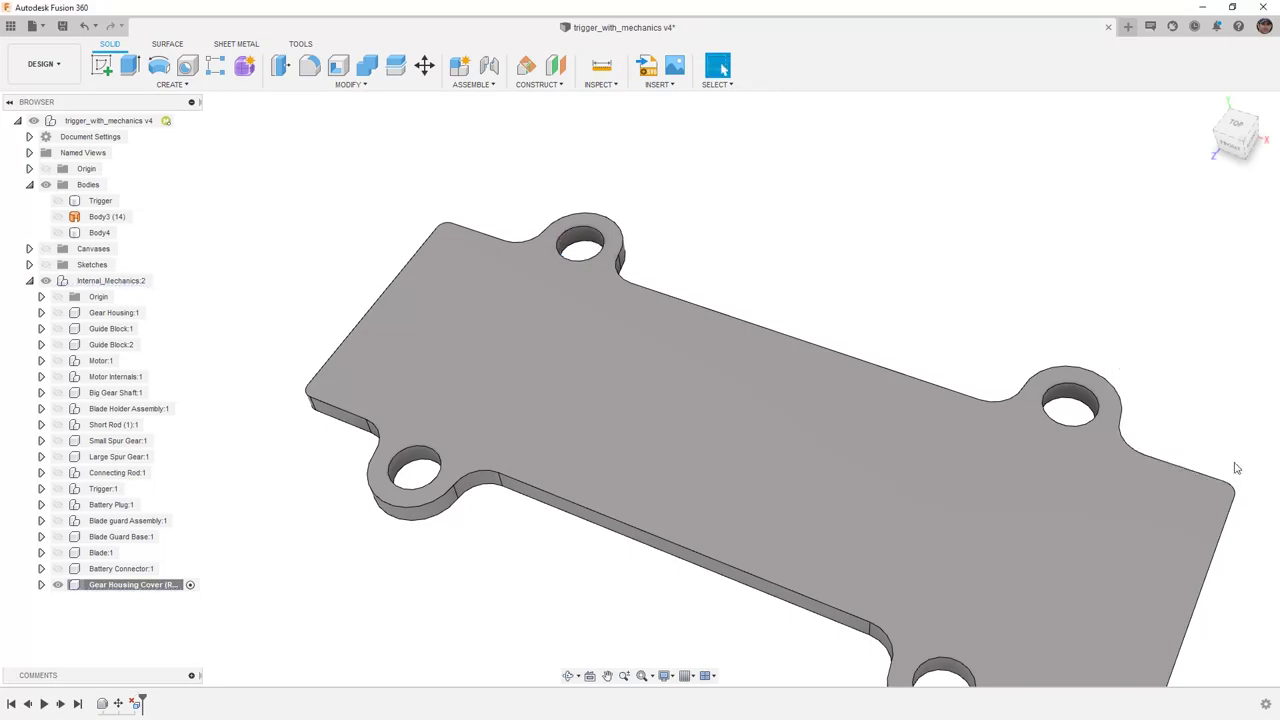
click(313, 86)
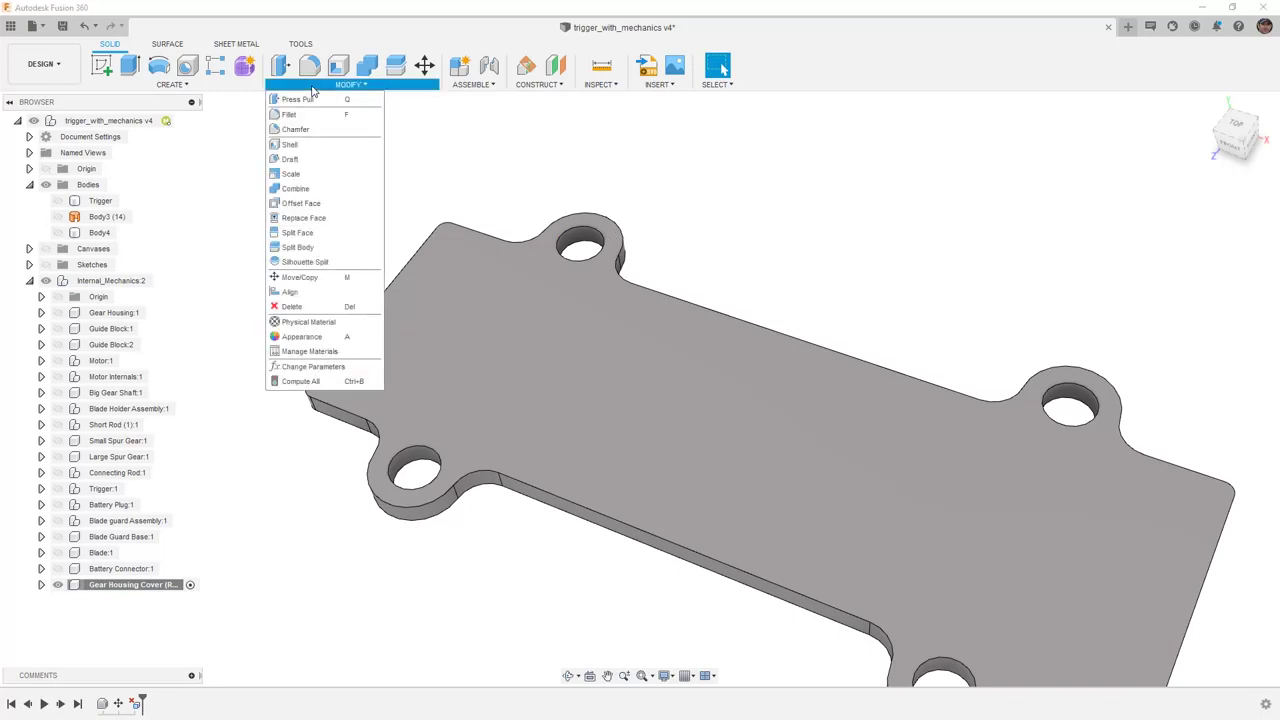
Press Pull the four corner hole faces with a 2 mm offset distance.
click(306, 101)
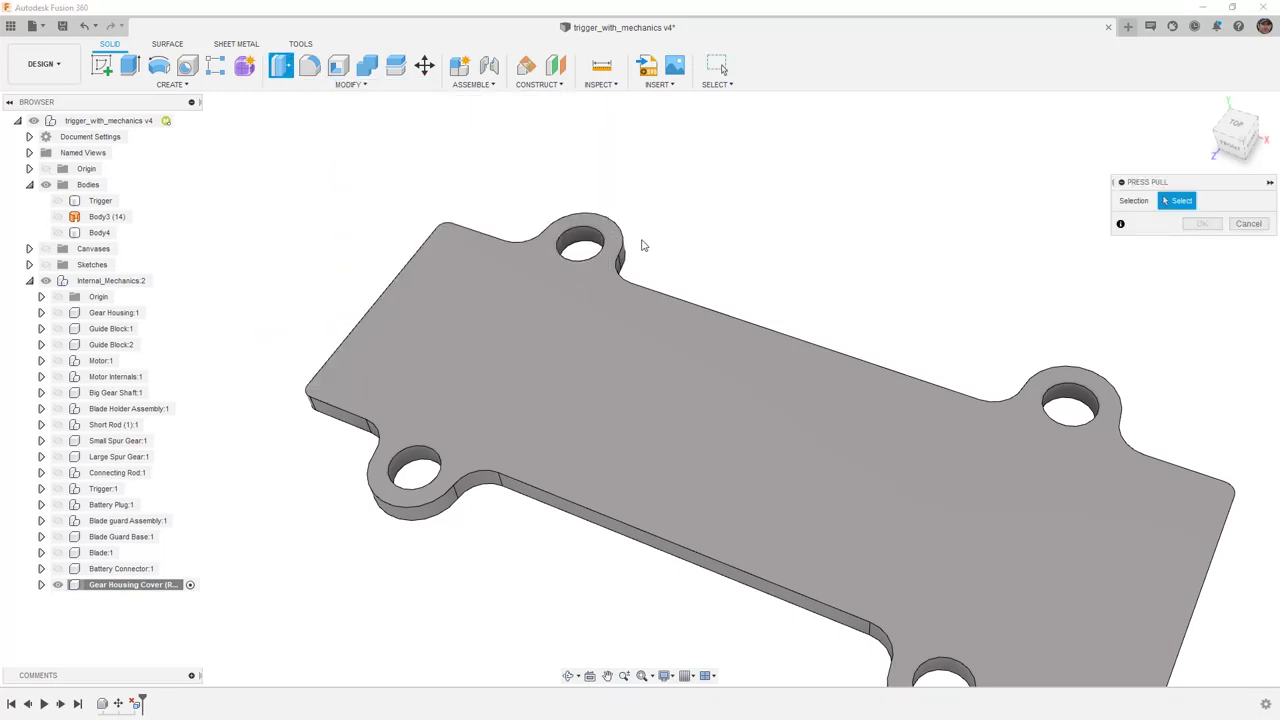
click(582, 250)
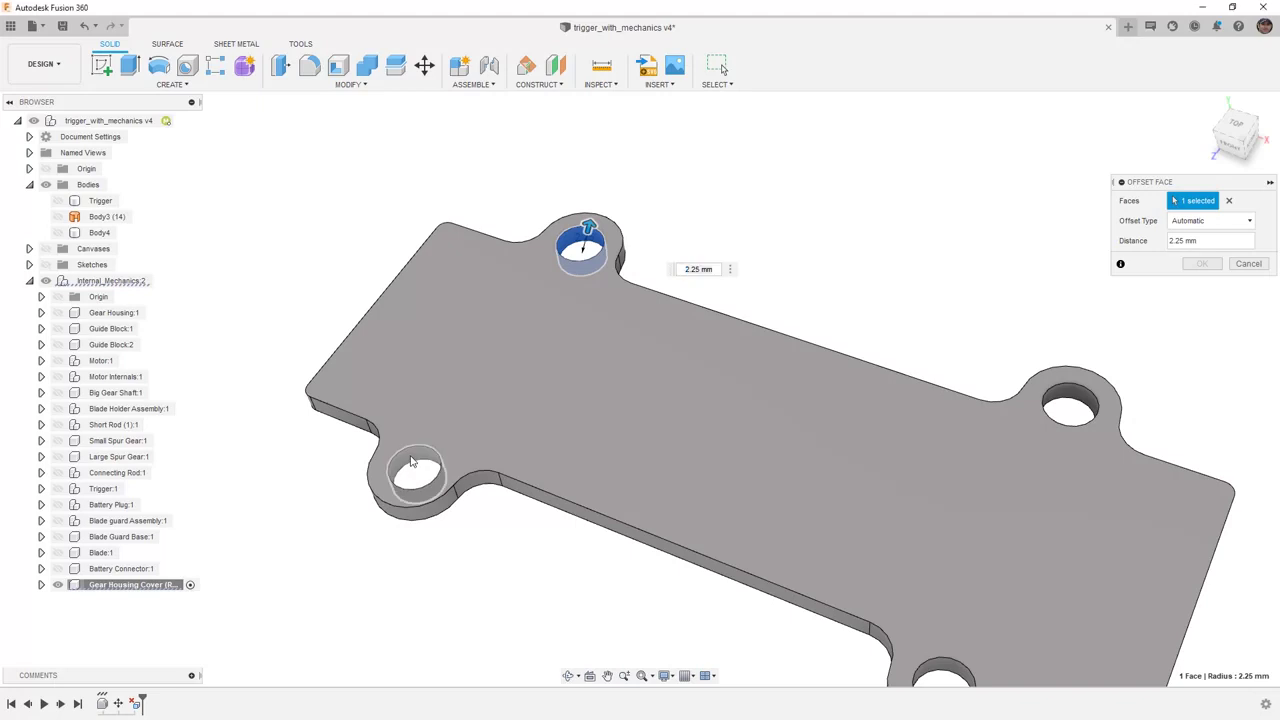
click(416, 470)
click(1070, 405)
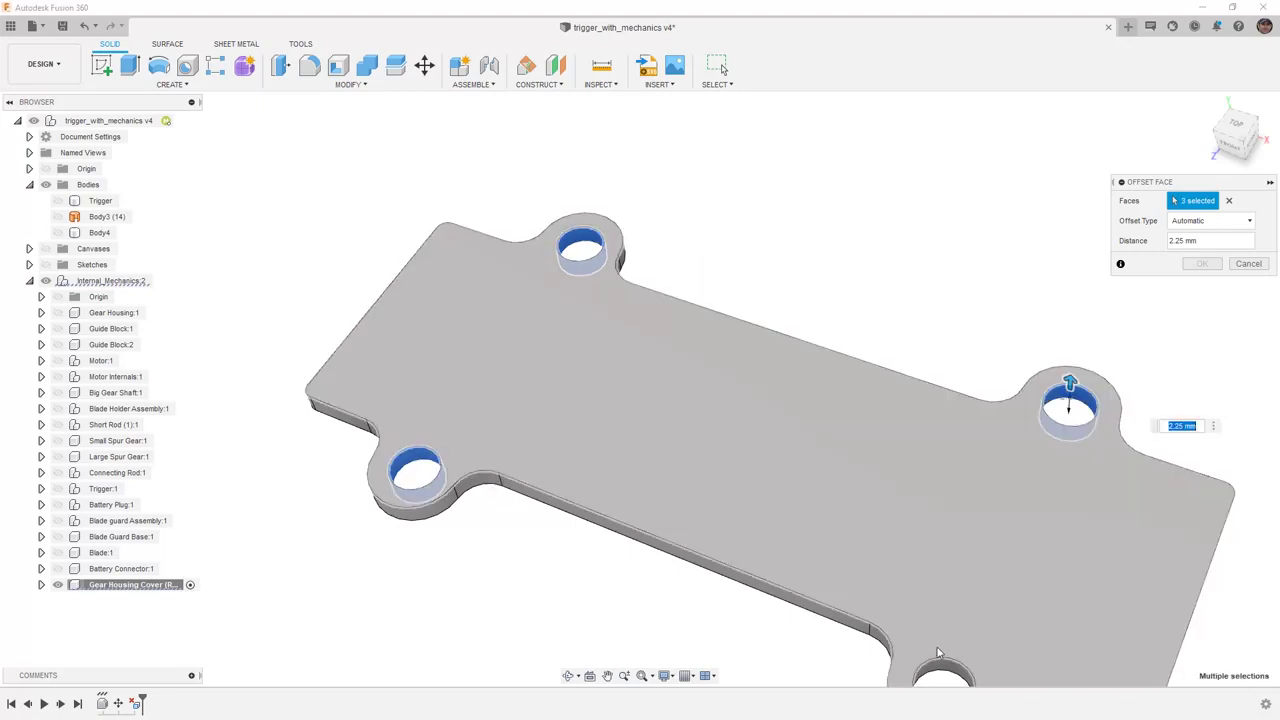
click(946, 672)
scroll(857, 457, down, 3)
scroll(857, 450, up, 4)
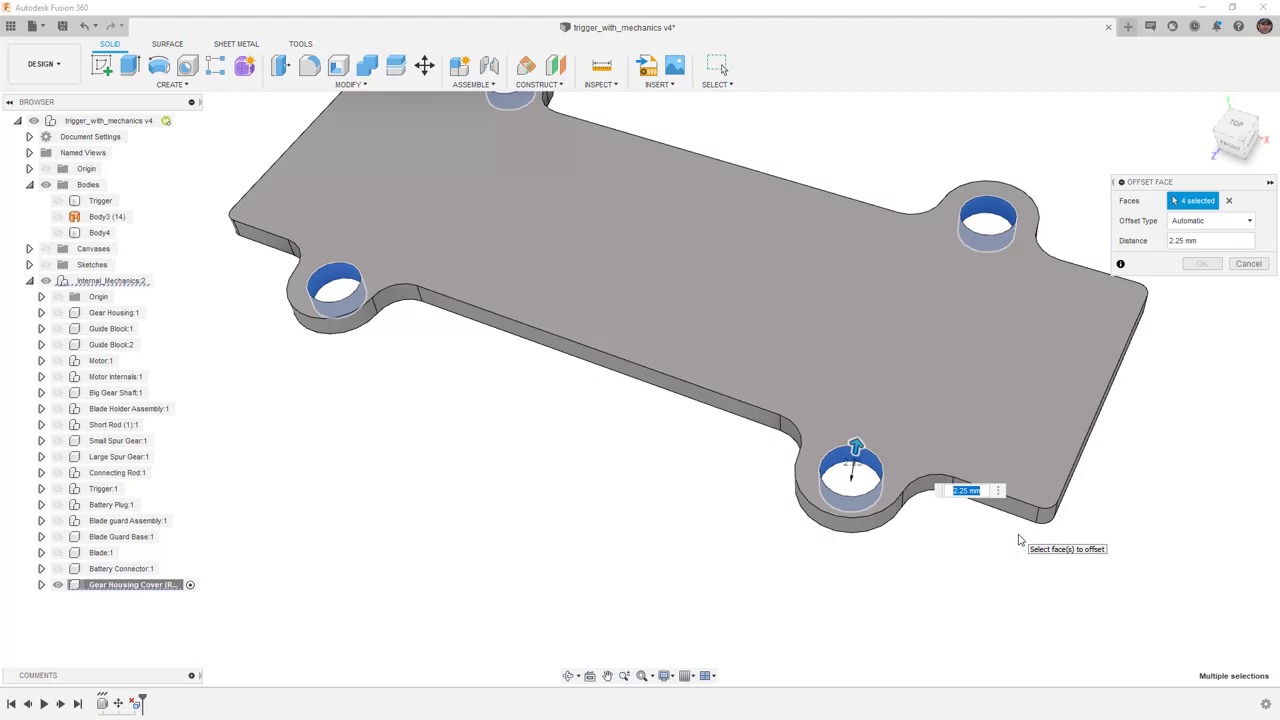
text(2)
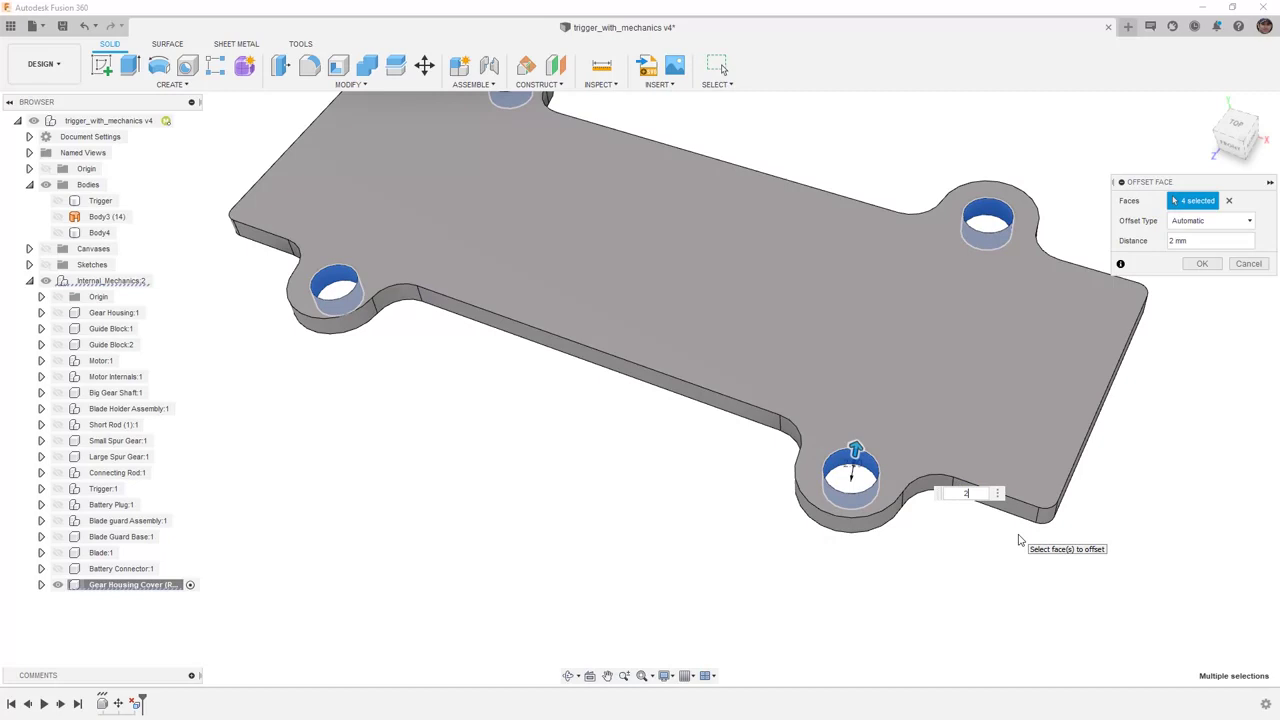
Apply the 2 mm offset and verify the bottom hole now measures 4.00 mm across.
click(1205, 265)
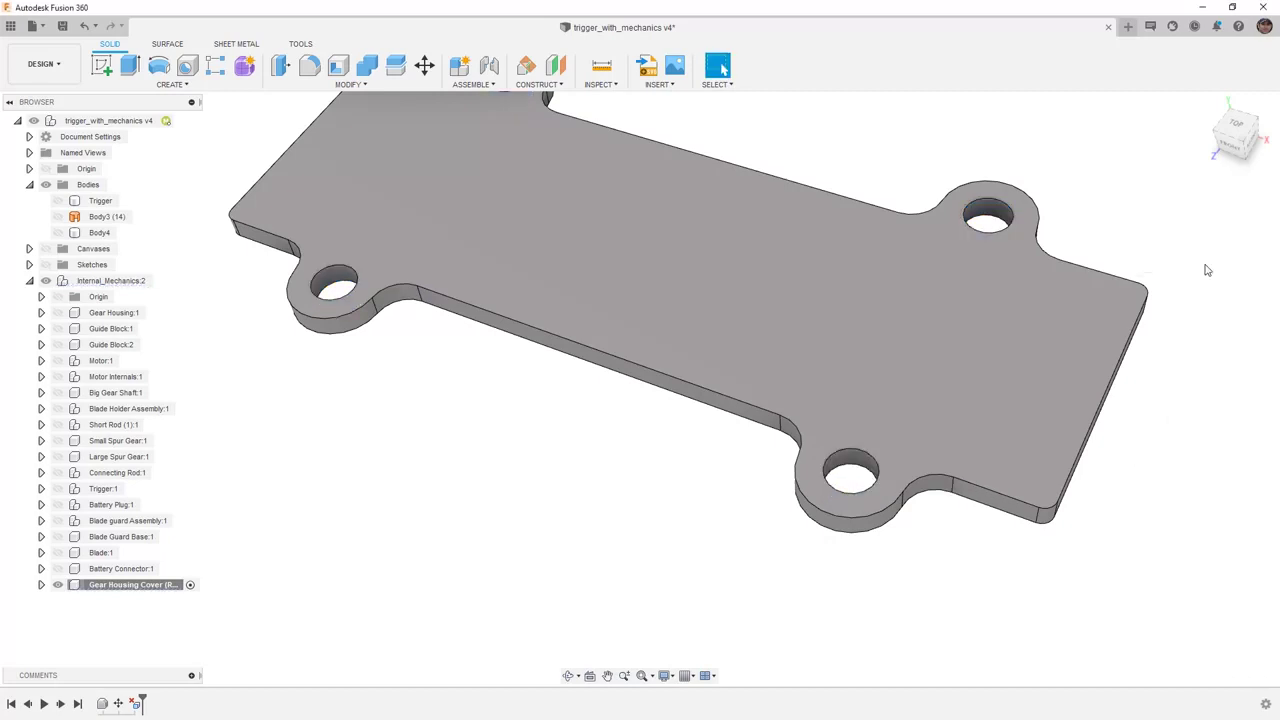
click(601, 65)
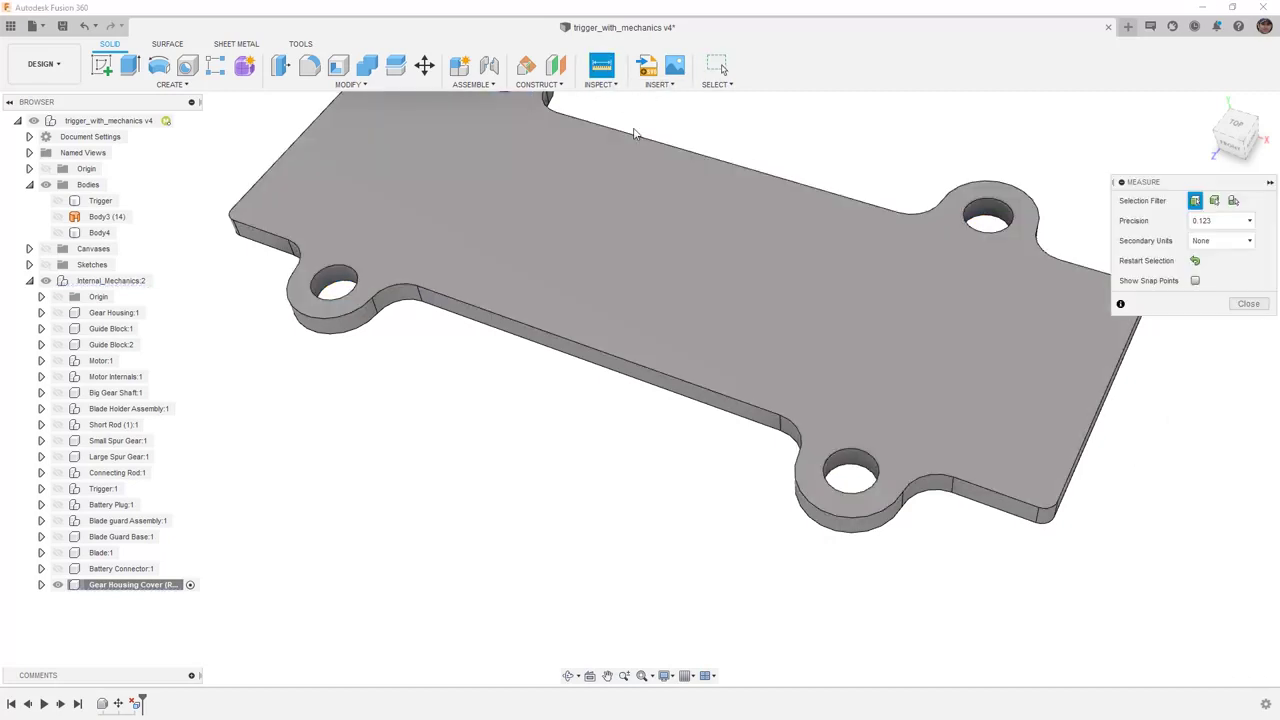
click(855, 460)
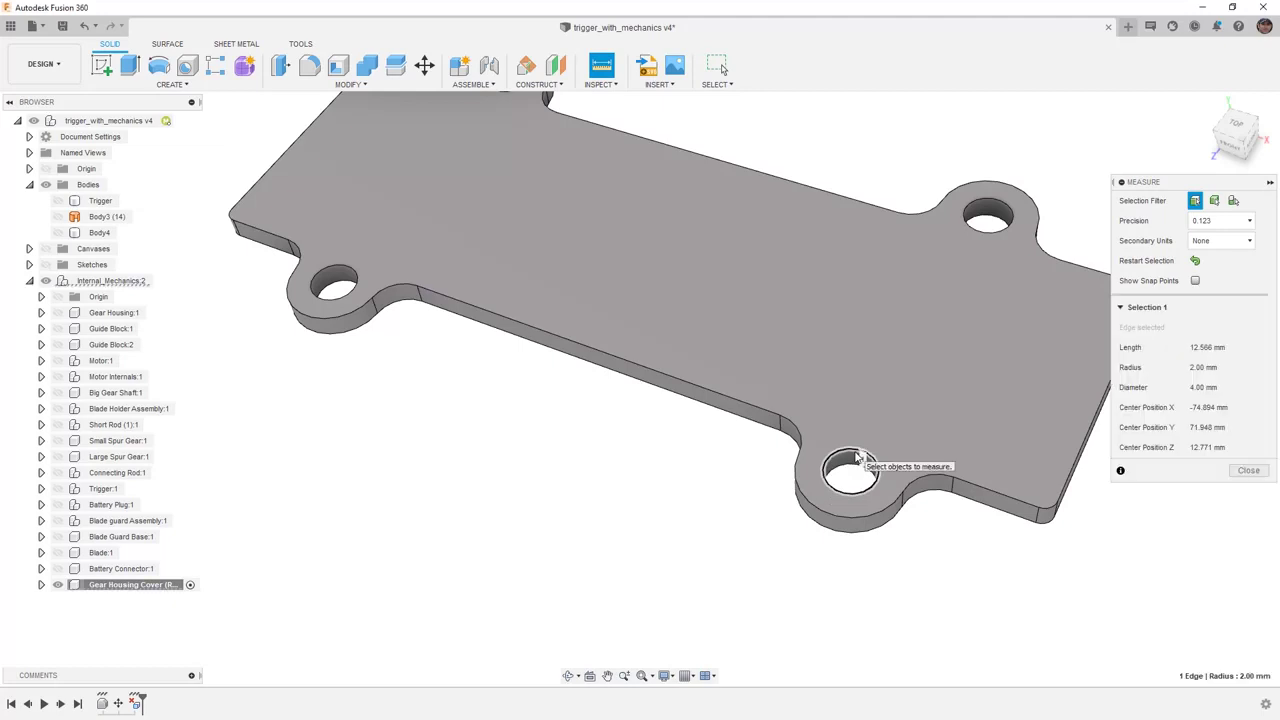
click(1252, 470)
middle_drag(1177, 559, 1137, 589)
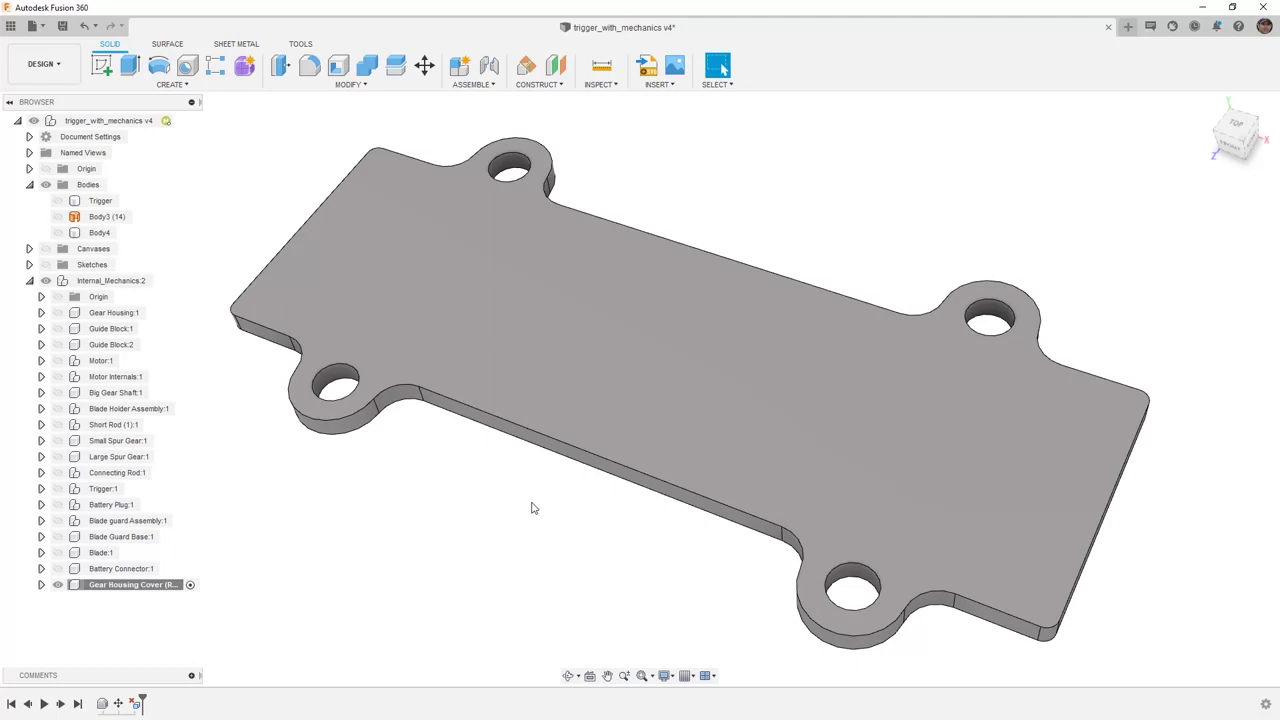
Start a Move/Copy with the Move Object type set to Faces.
click(296, 90)
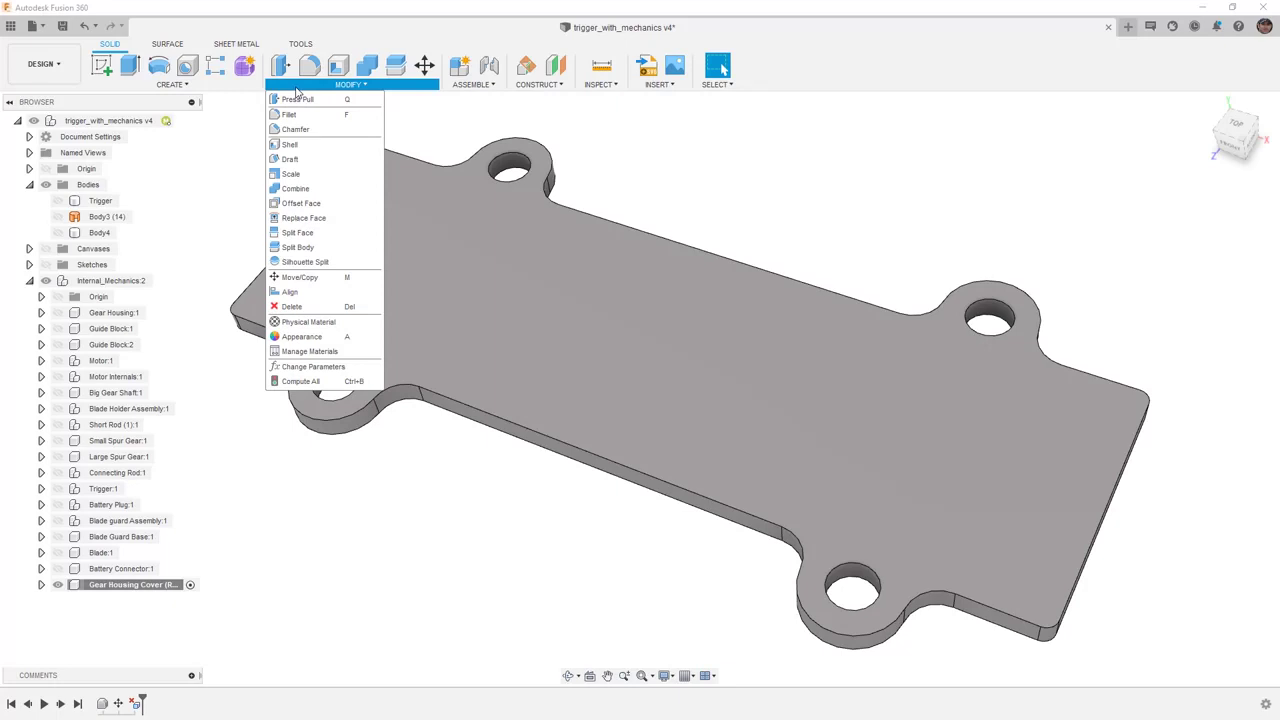
click(298, 280)
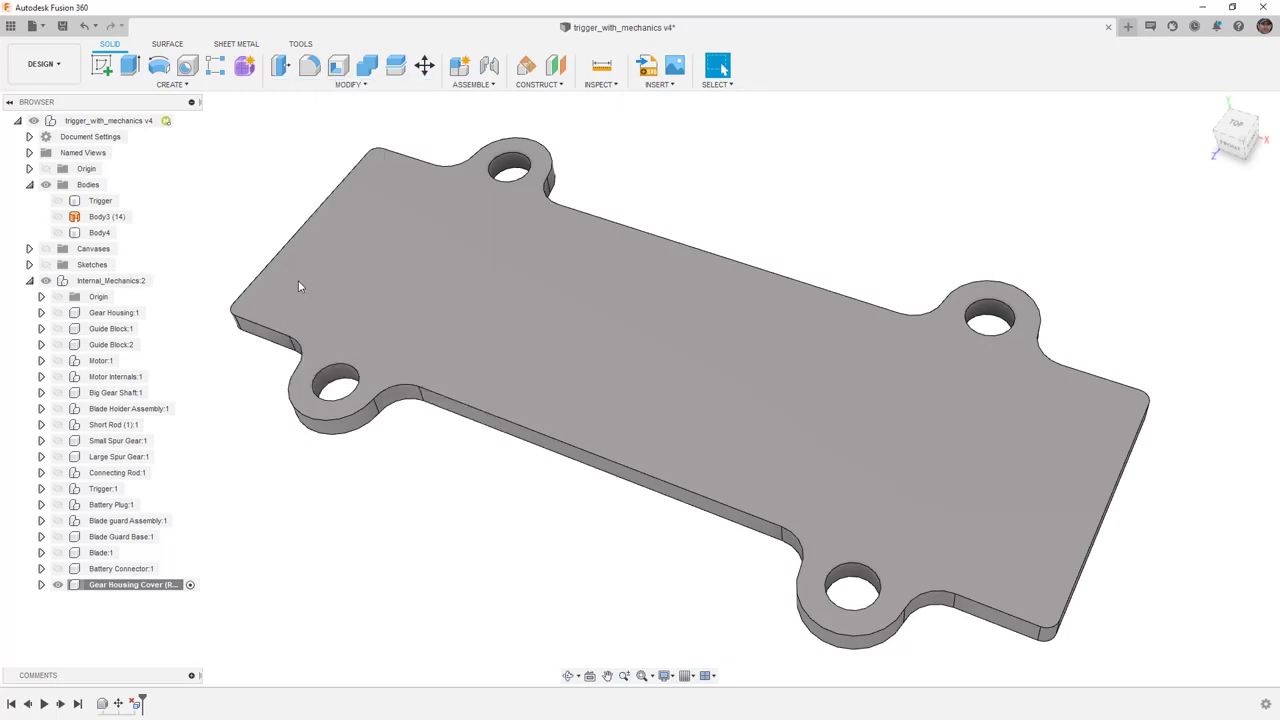
click(1219, 204)
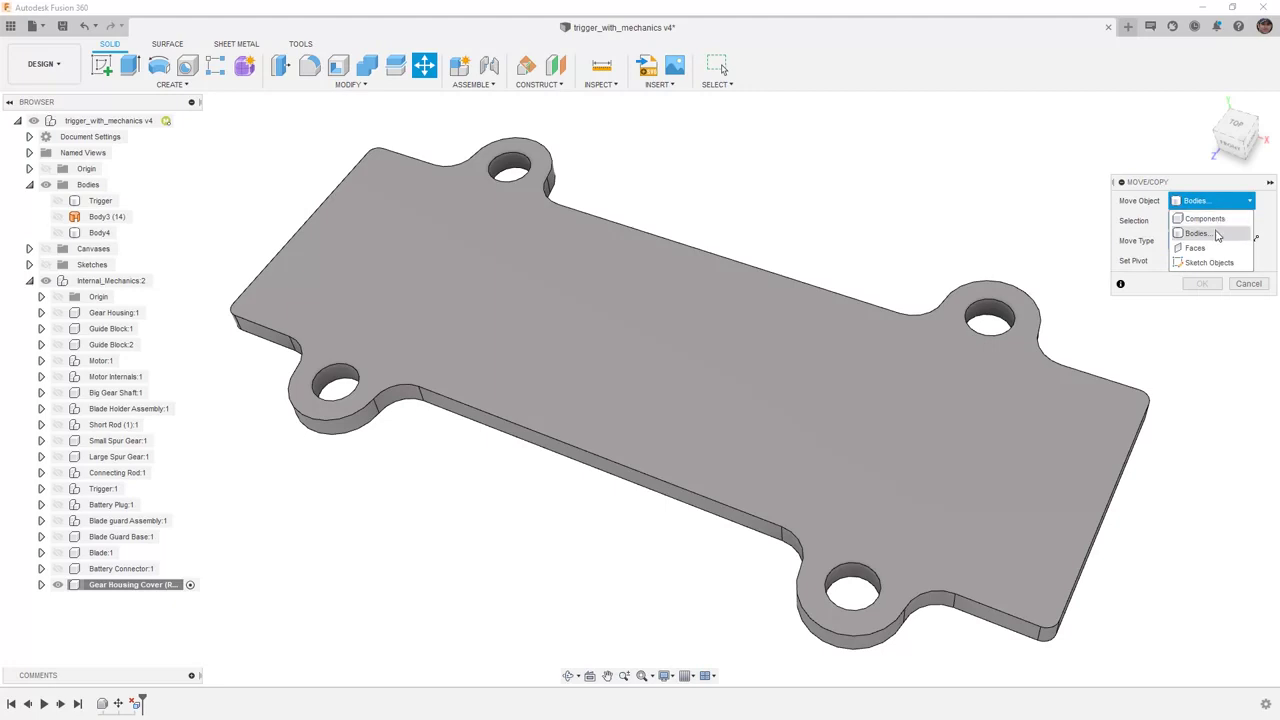
click(1214, 247)
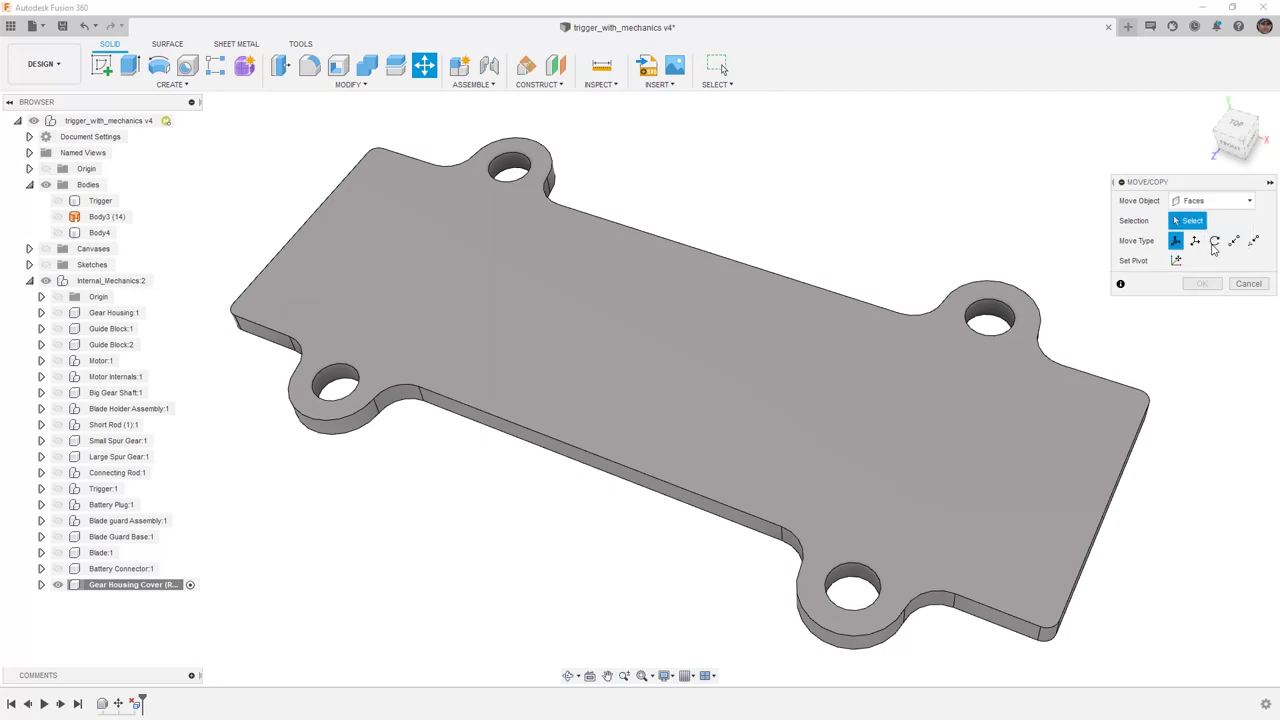
Select the left lug faces and the inner faces of the upper-left hole.
click(398, 407)
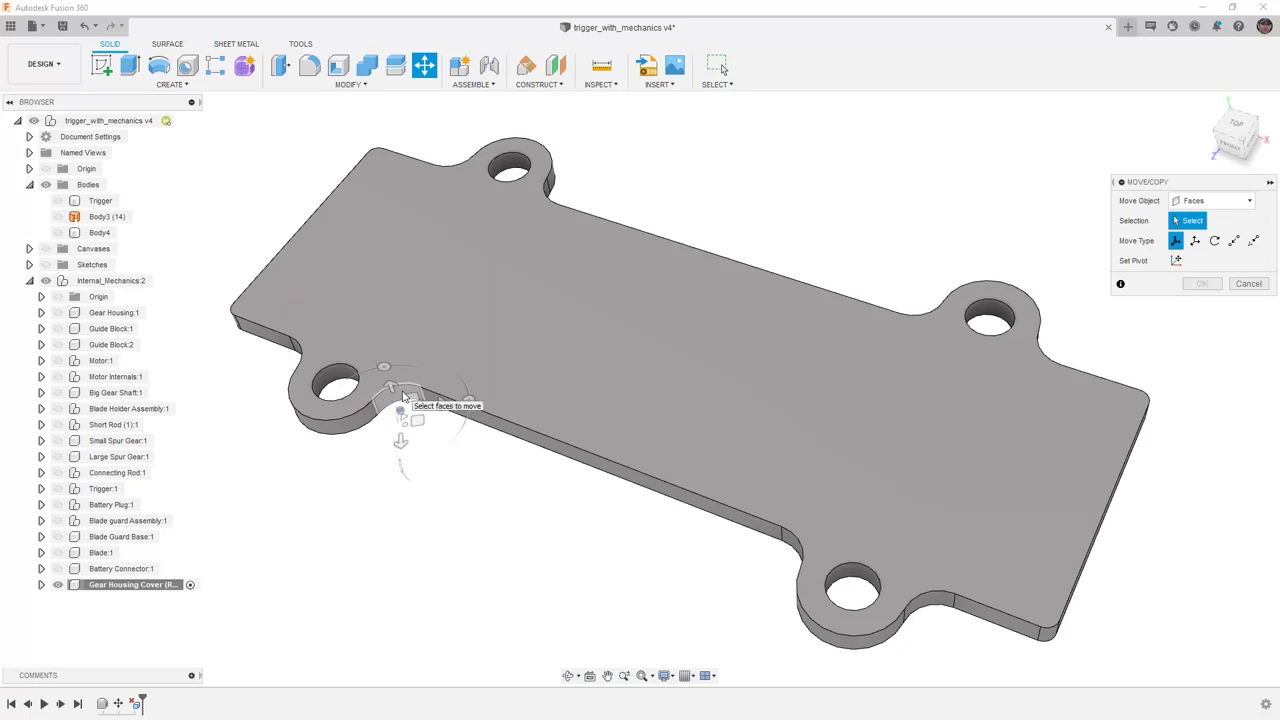
click(363, 424)
click(338, 382)
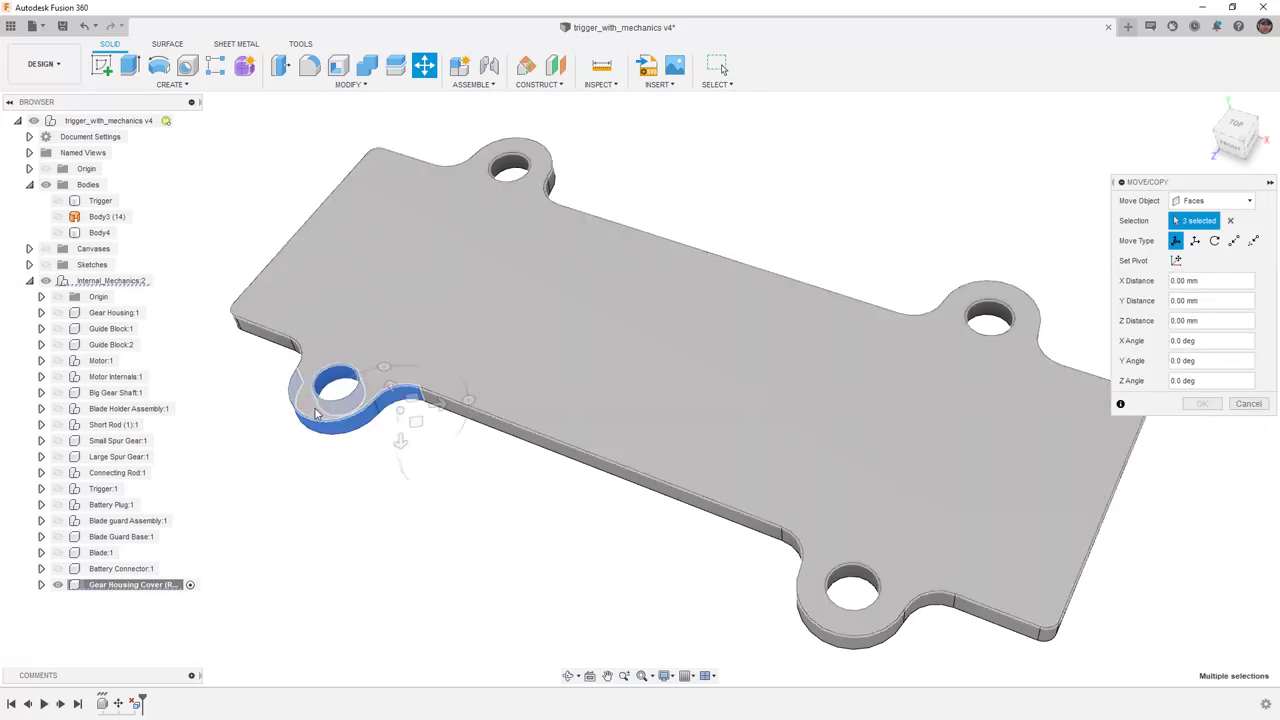
shift+middle_drag(338, 382, 410, 400)
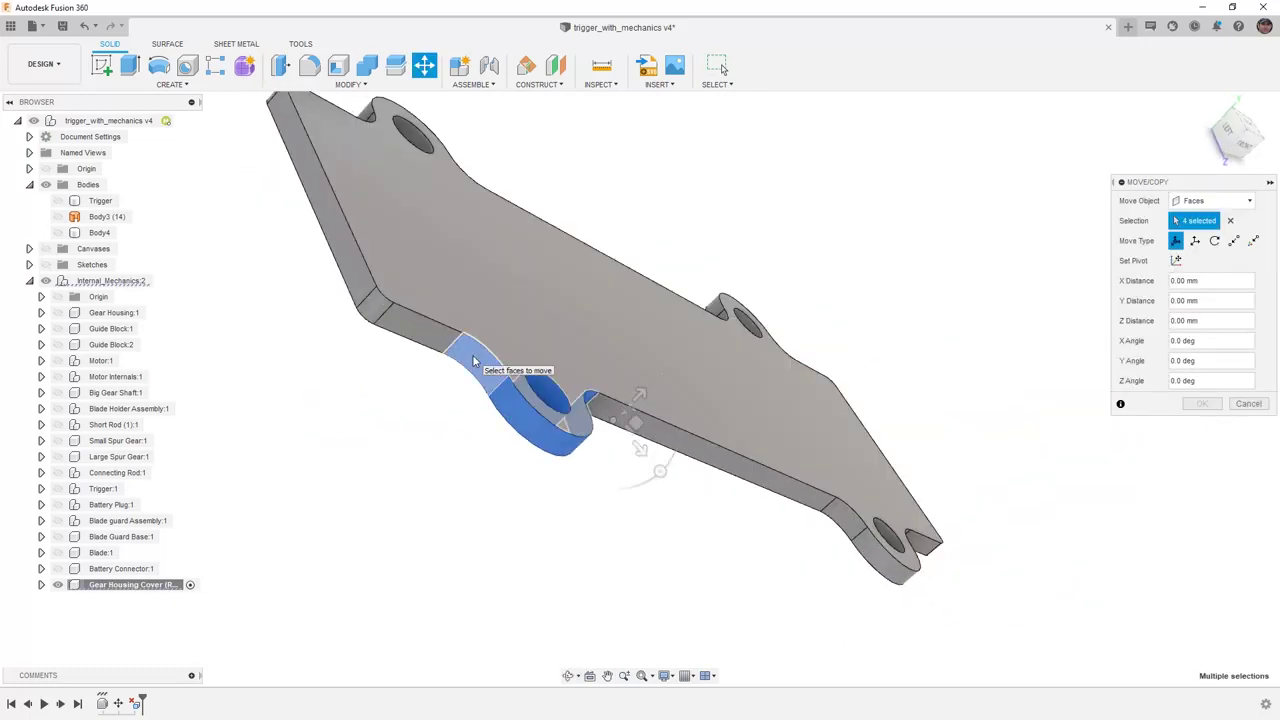
shift+middle_drag(514, 365, 516, 282)
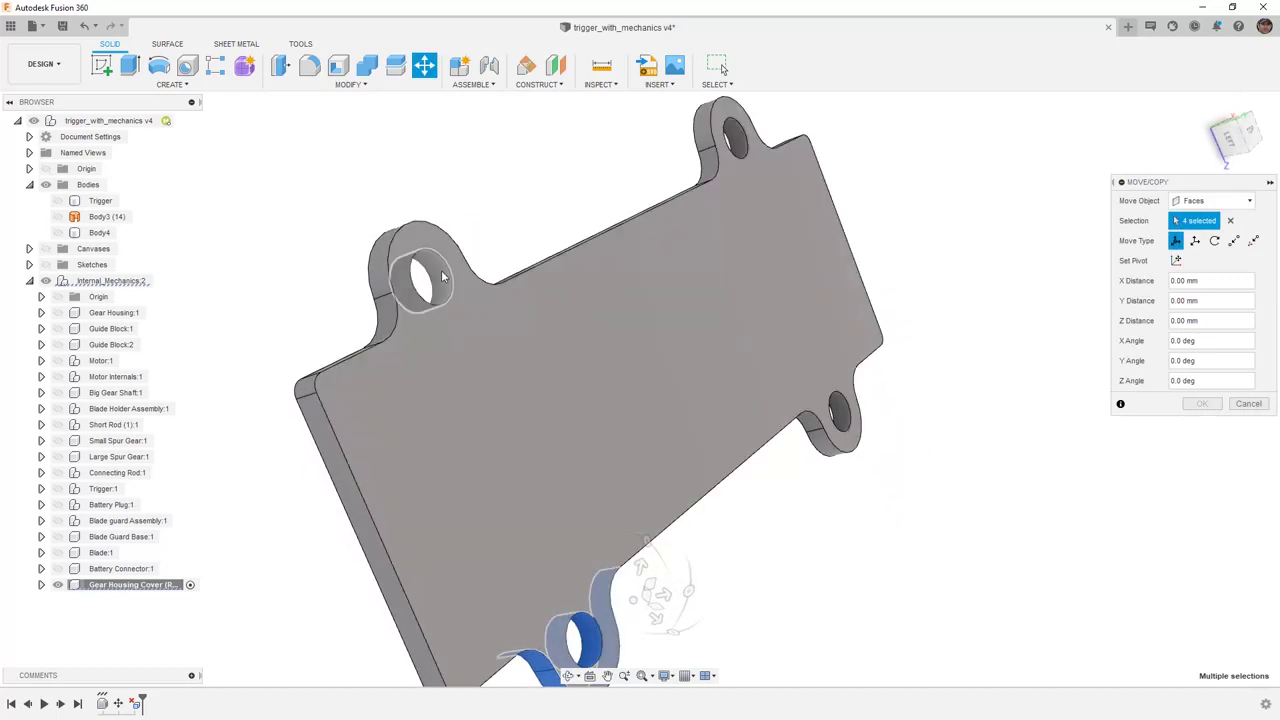
click(407, 292)
click(388, 290)
Add the upper-left lug's edge face, completing the eight-face selection.
shift+middle_drag(388, 290, 550, 381)
click(428, 306)
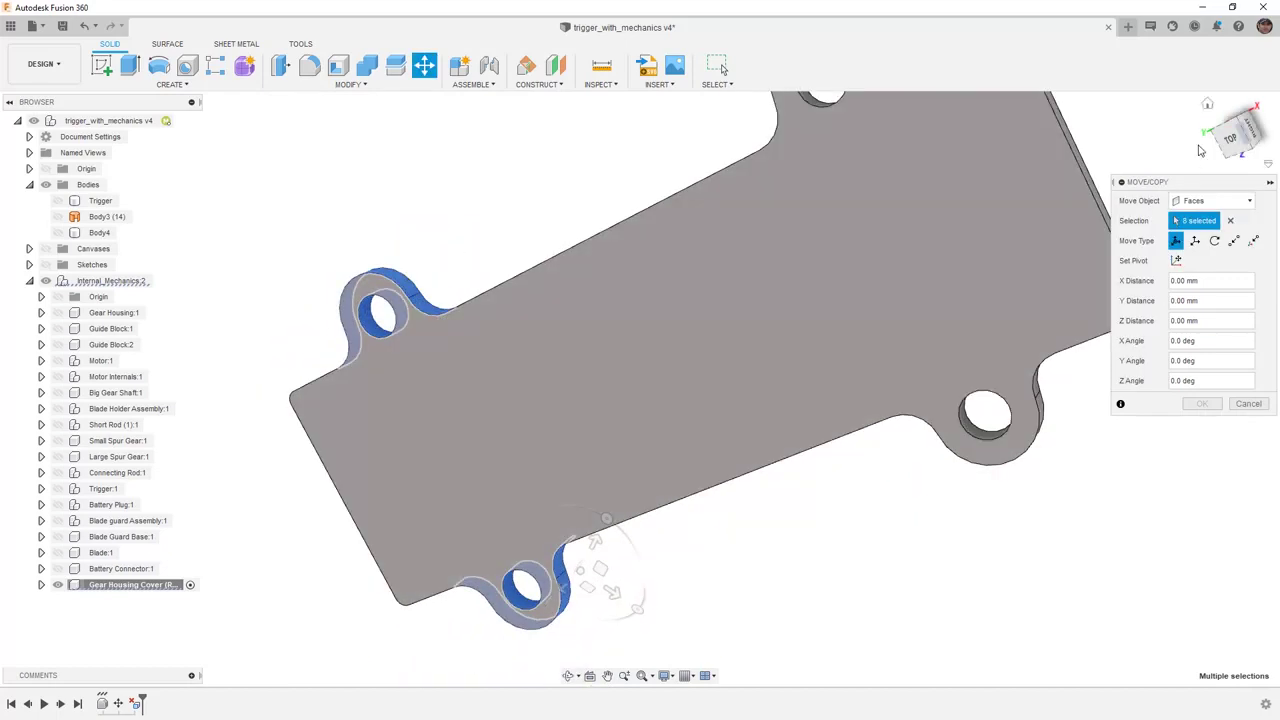
click(1234, 138)
middle_drag(757, 240, 443, 224)
scroll(671, 308, up, 3)
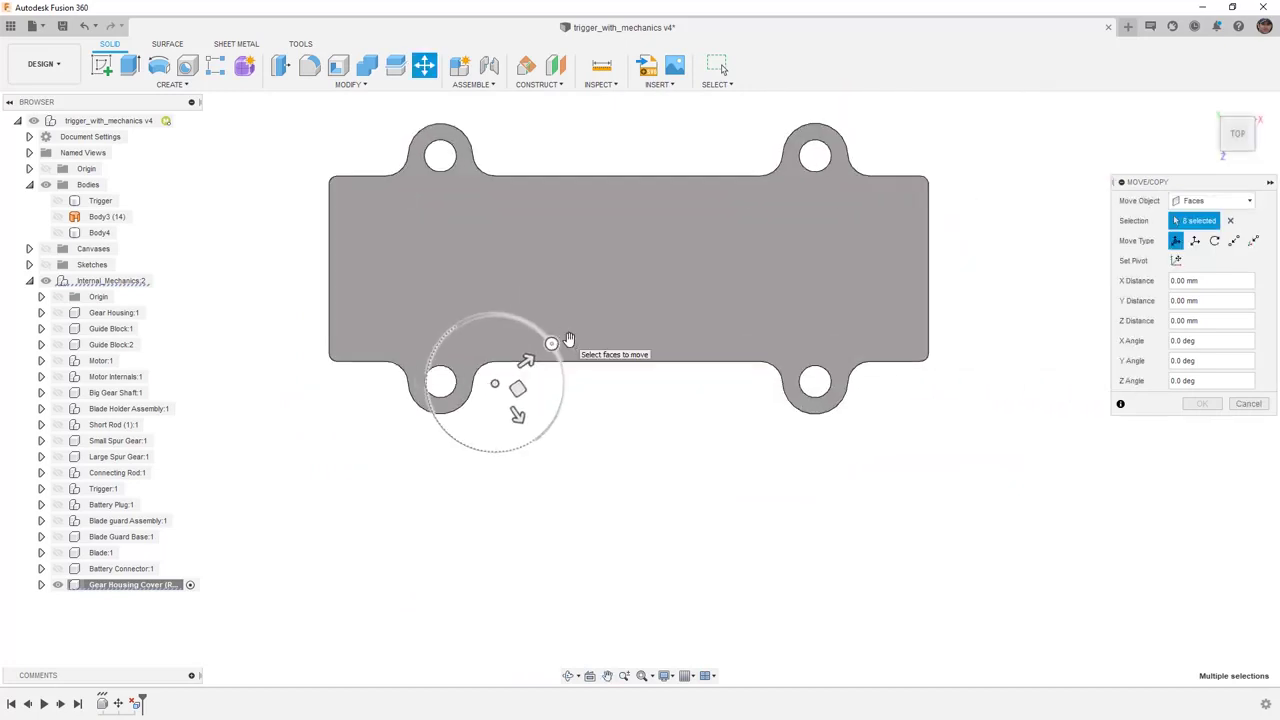
shift+middle_drag(568, 380, 613, 371)
scroll(465, 355, up, 4)
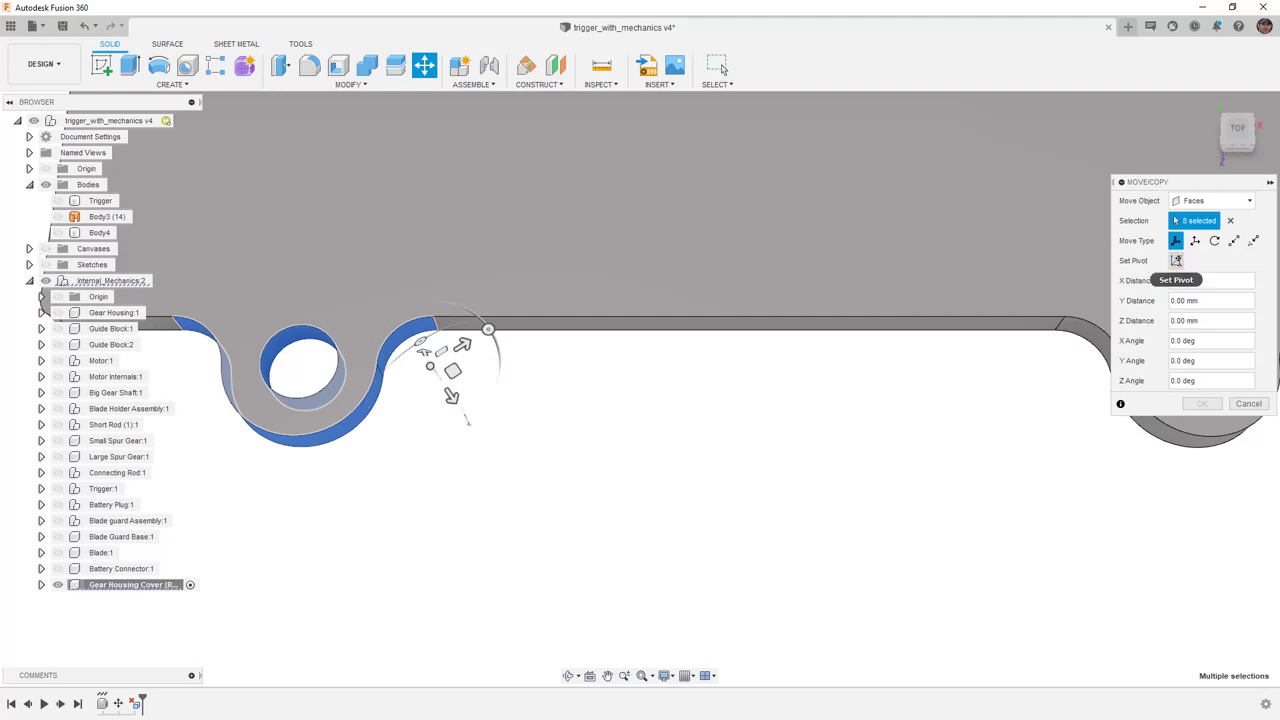
Pivot on the plate's top edge and move the selected lug faces -3.00 mm along X.
click(1176, 260)
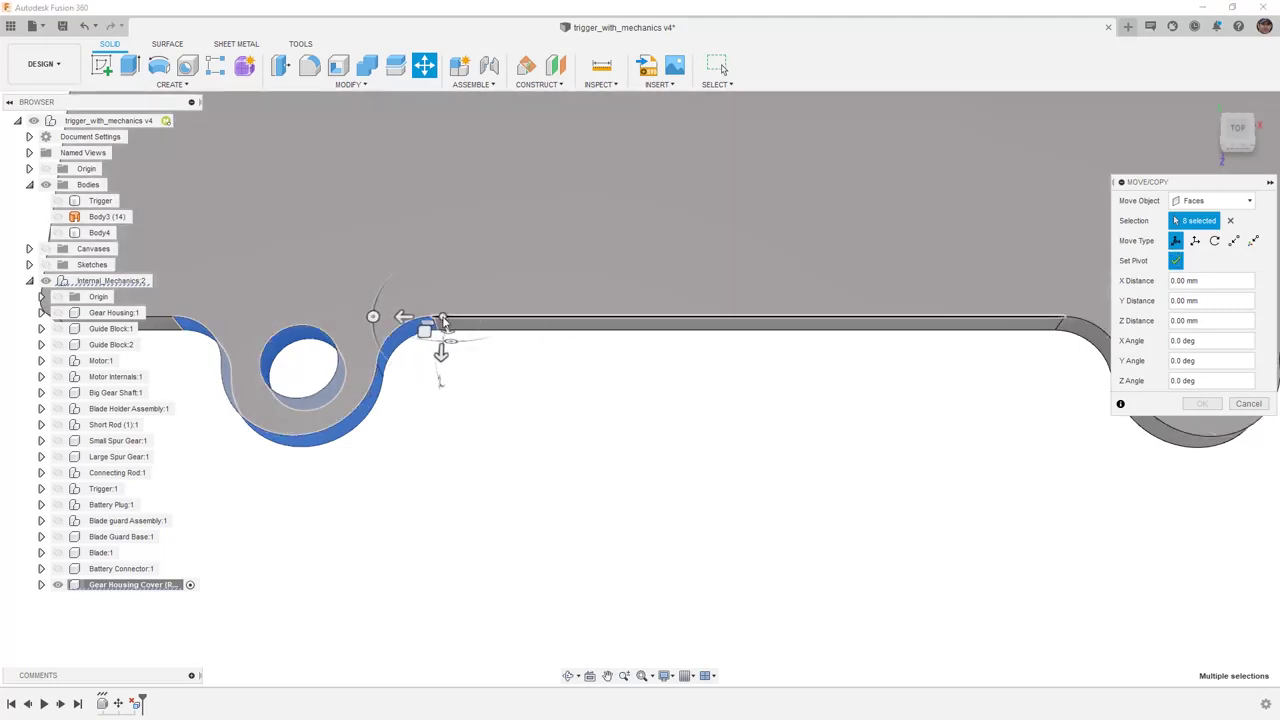
click(443, 322)
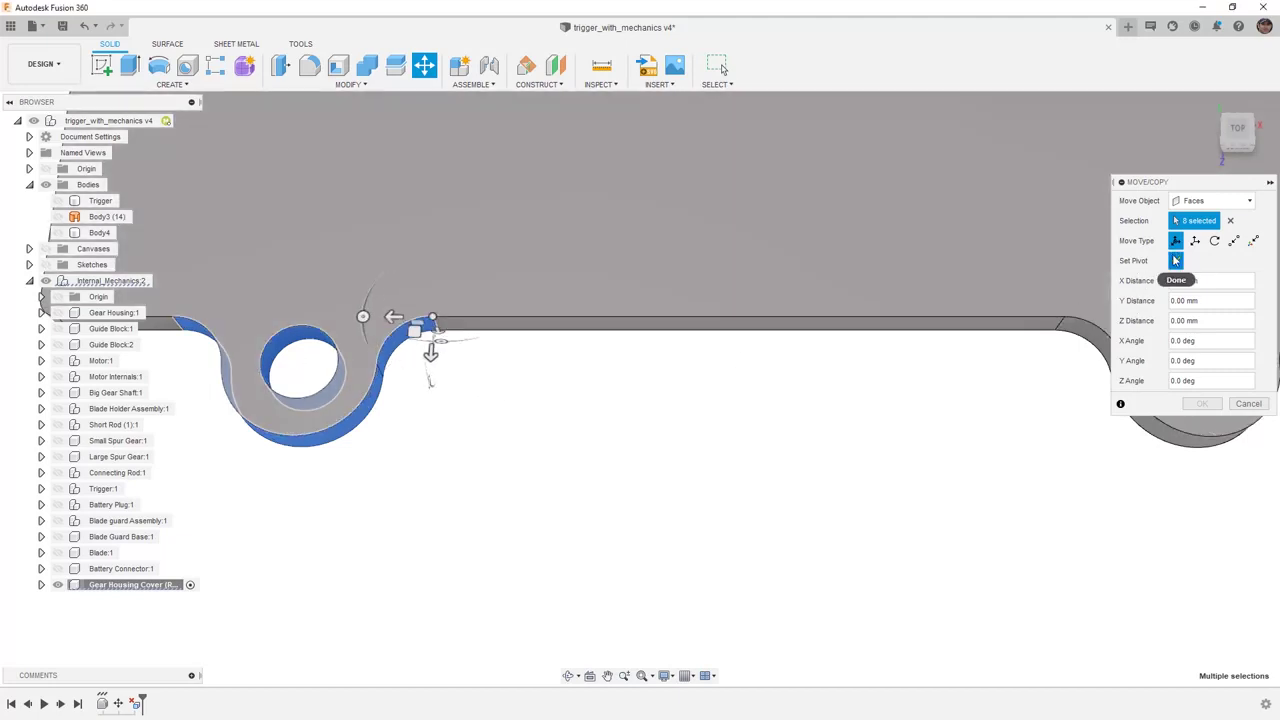
click(1176, 262)
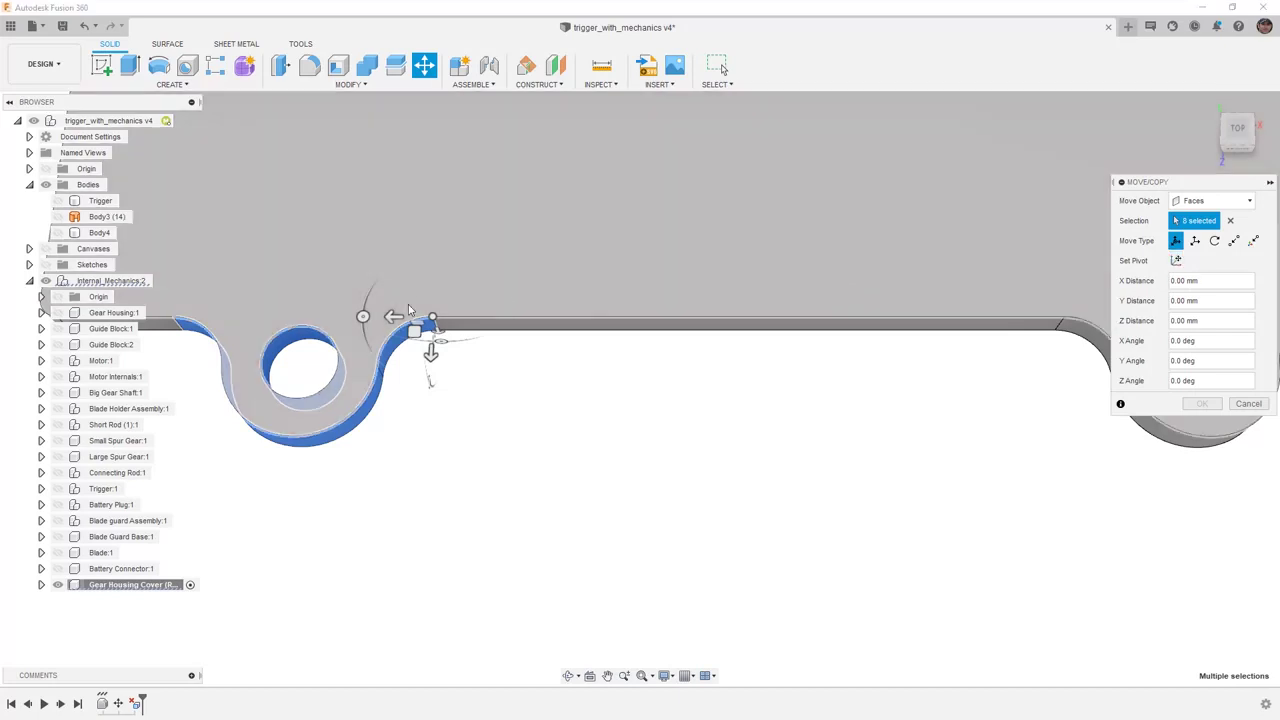
drag(394, 316, 450, 316)
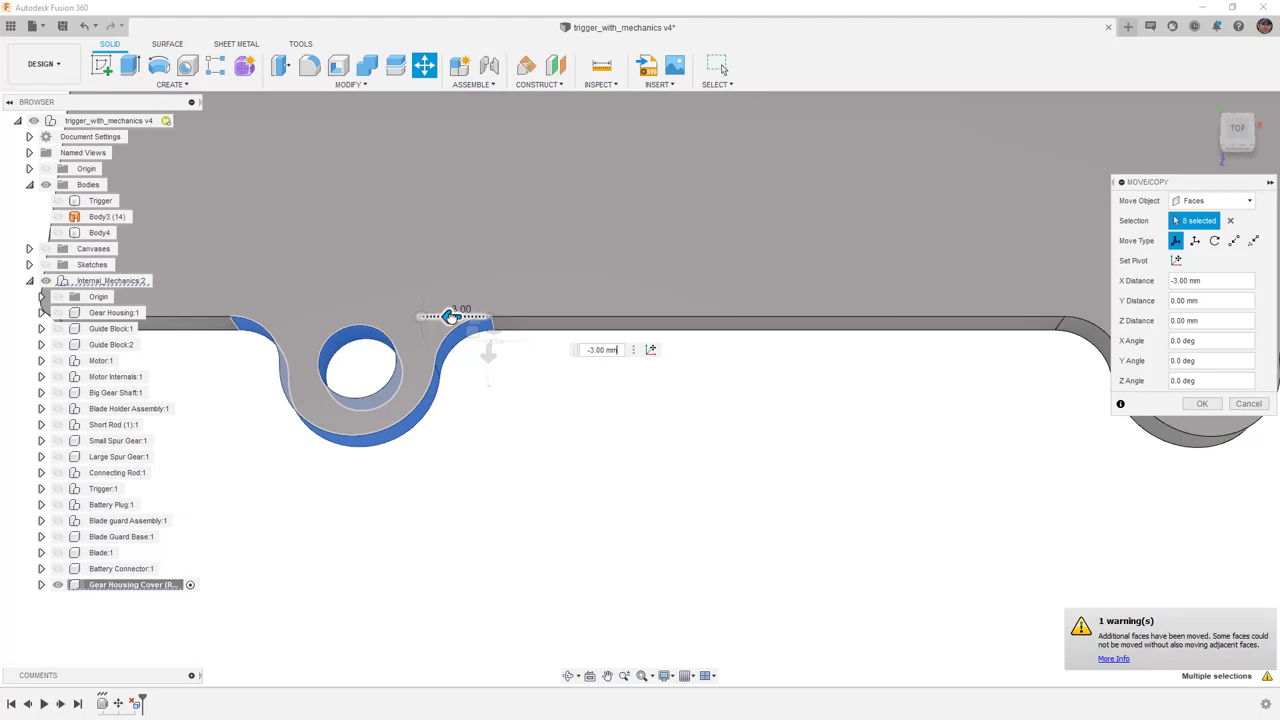
scroll(360, 354, down, 4)
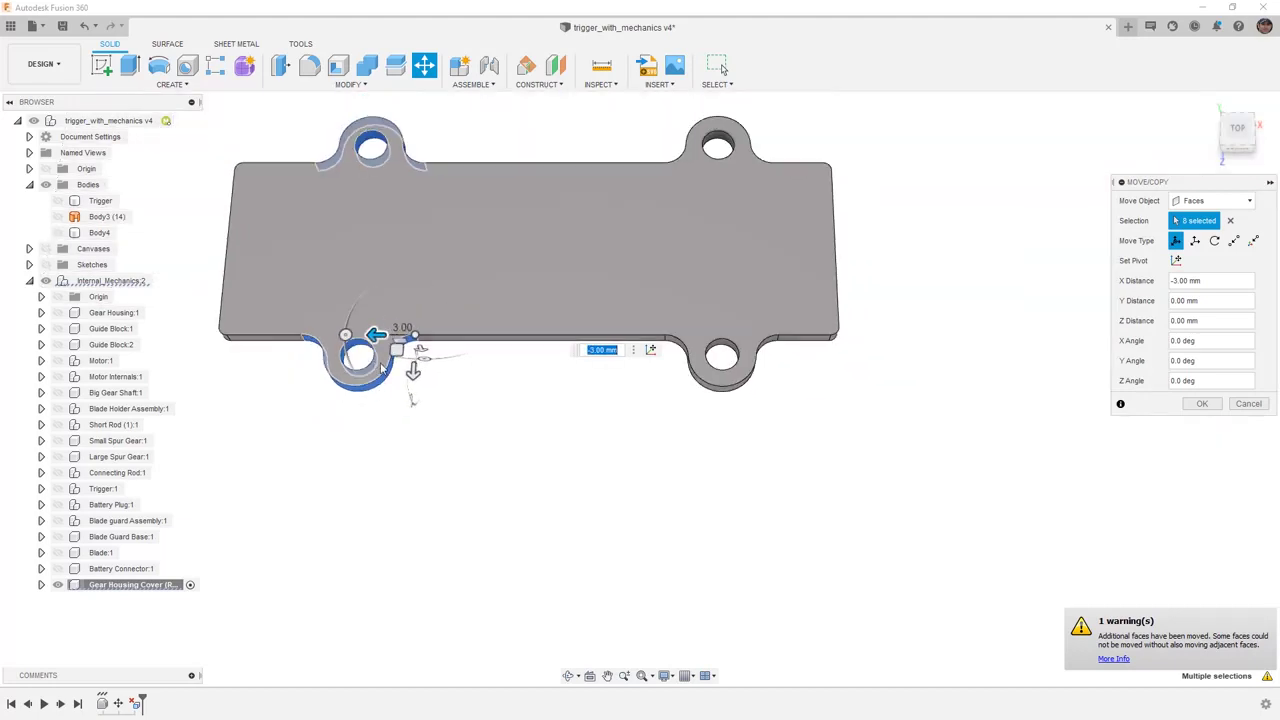
click(1202, 403)
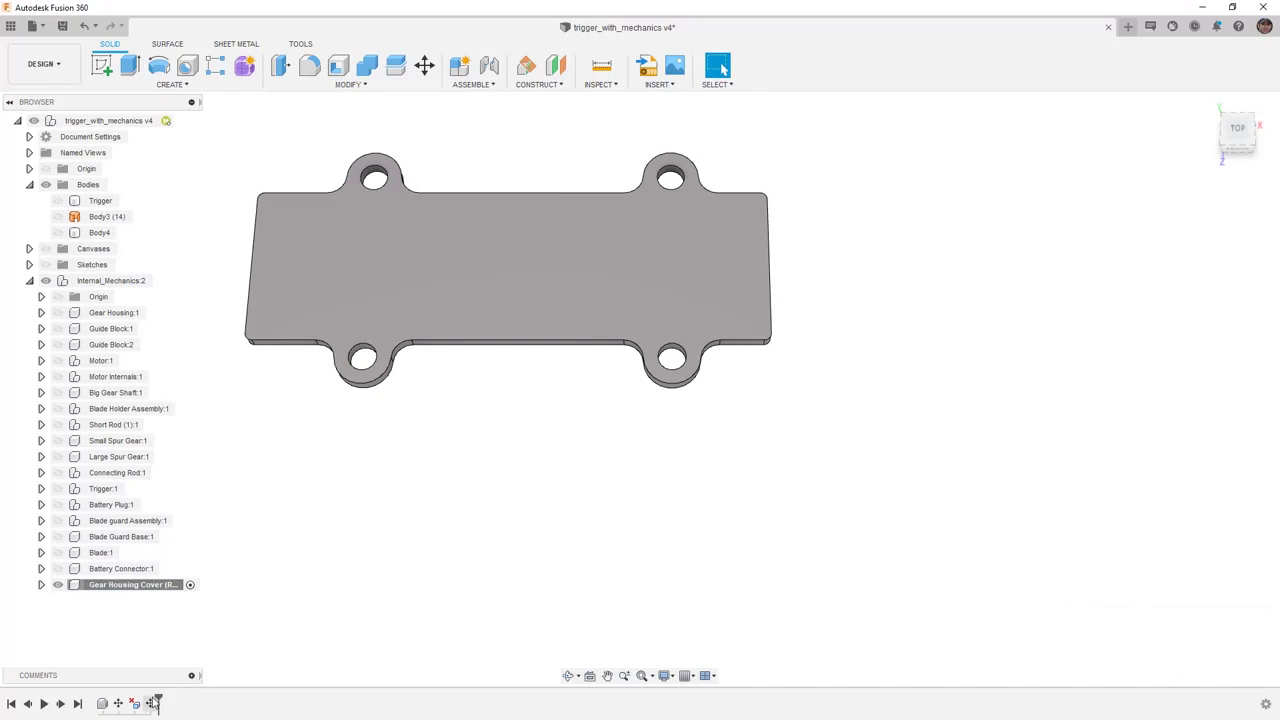
Move the timeline marker back so it sits before the MoveFace1 feature.
mouse_move(158, 703)
mouse_down()
mouse_move(110, 698)
mouse_move(158, 698)
mouse_up()
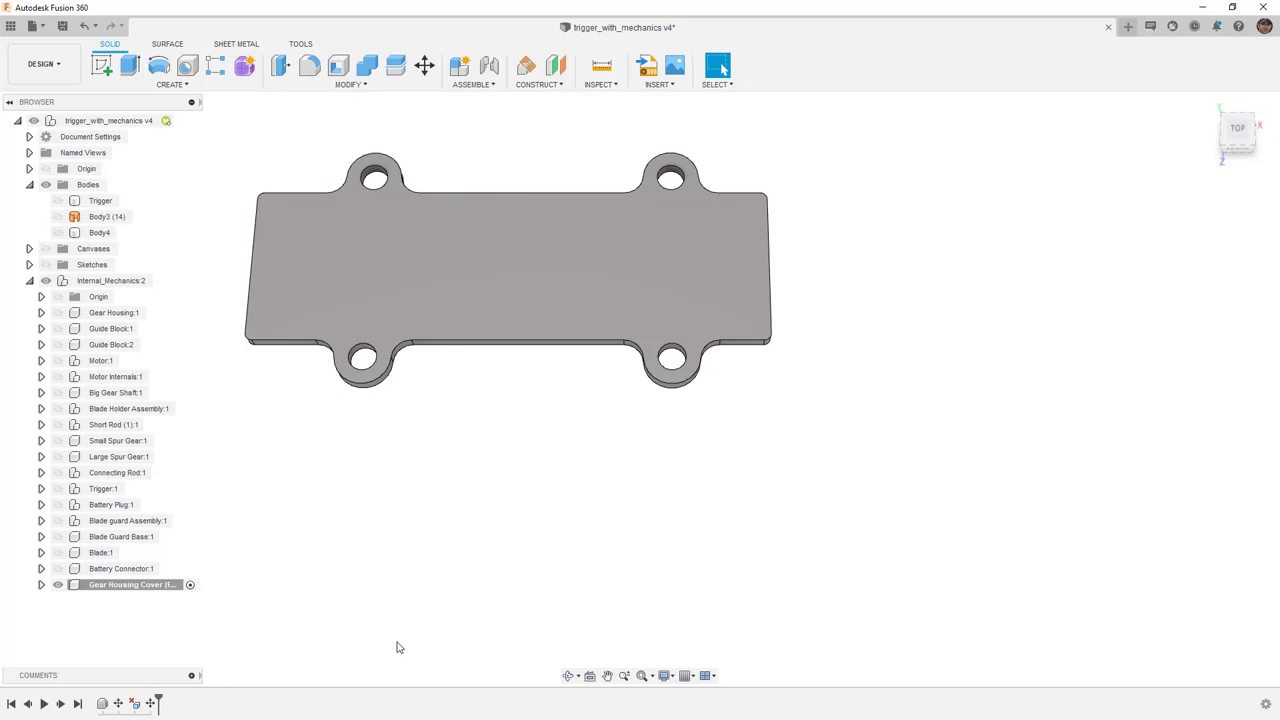
Unisolate the Gear Housing Cover and suppress the MoveFace1 feature in the timeline.
right_click(143, 588)
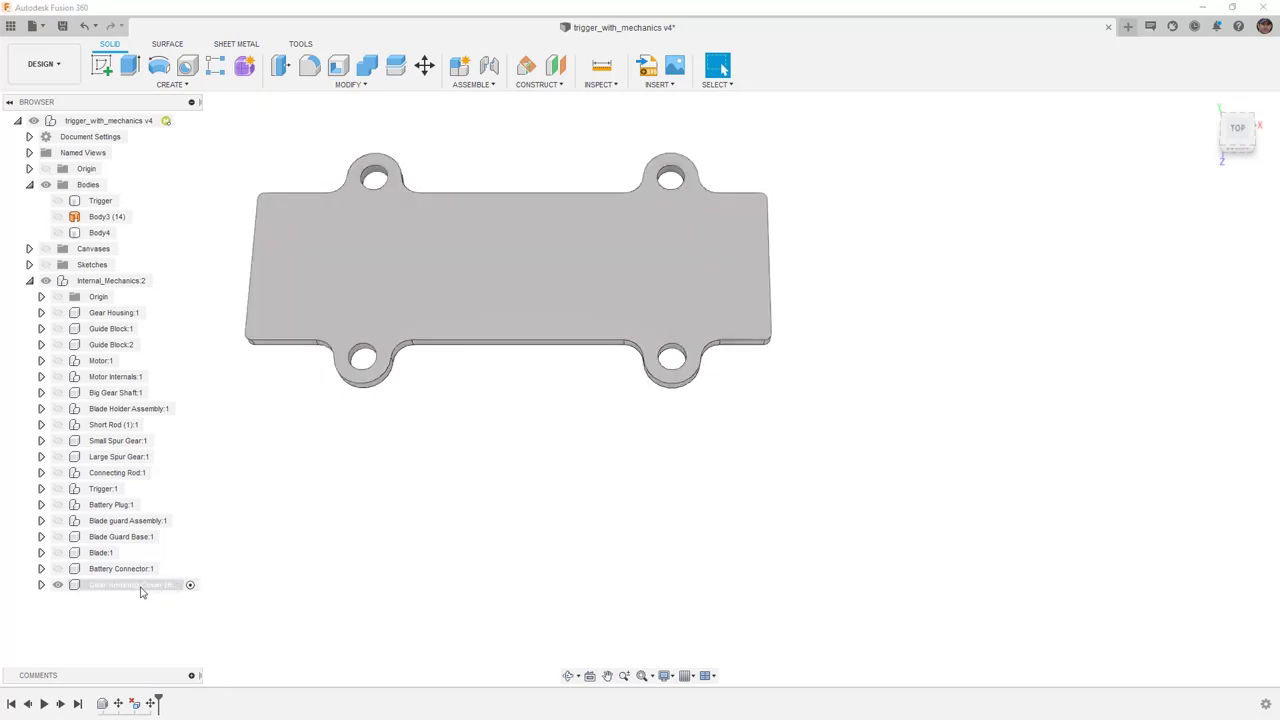
click(185, 549)
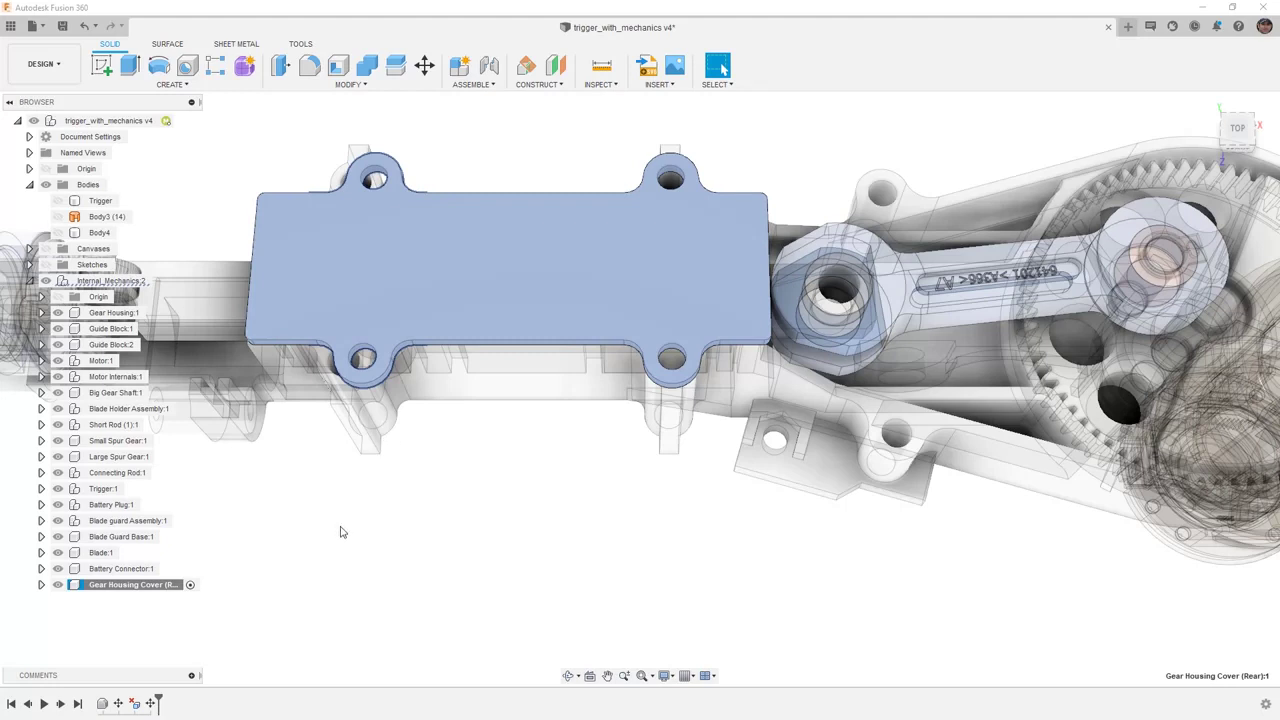
click(150, 704)
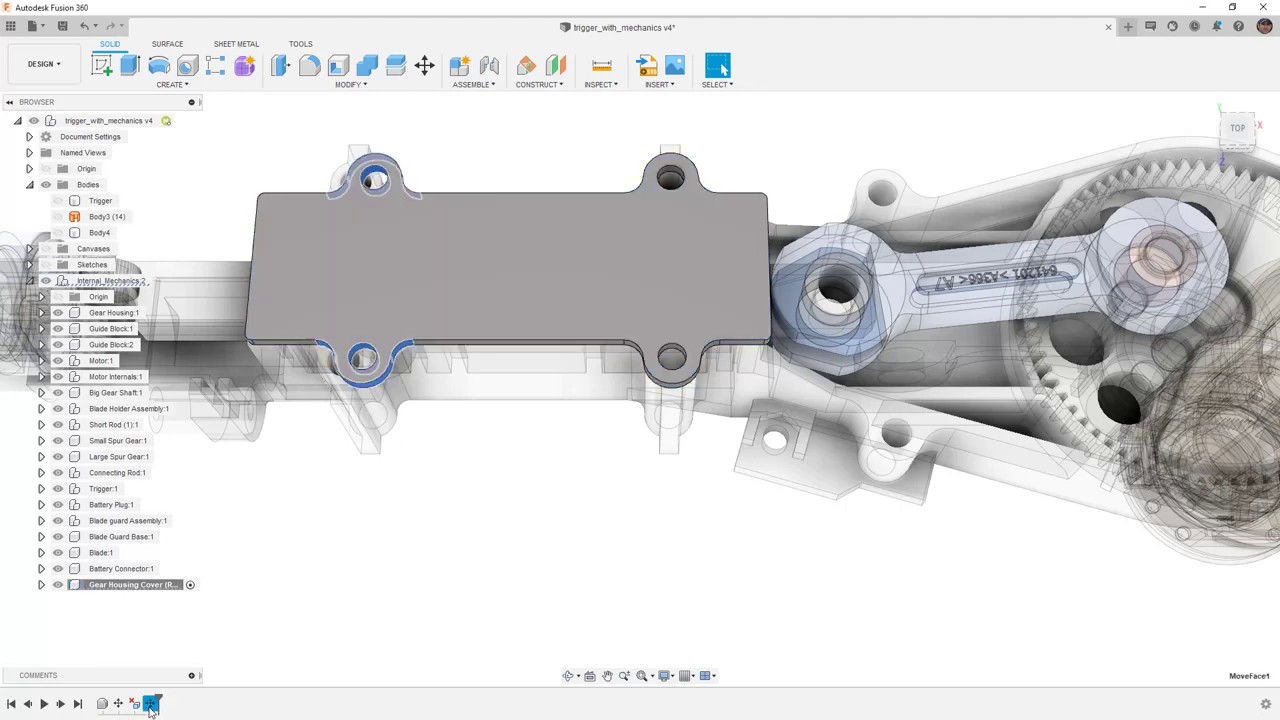
right_click(150, 705)
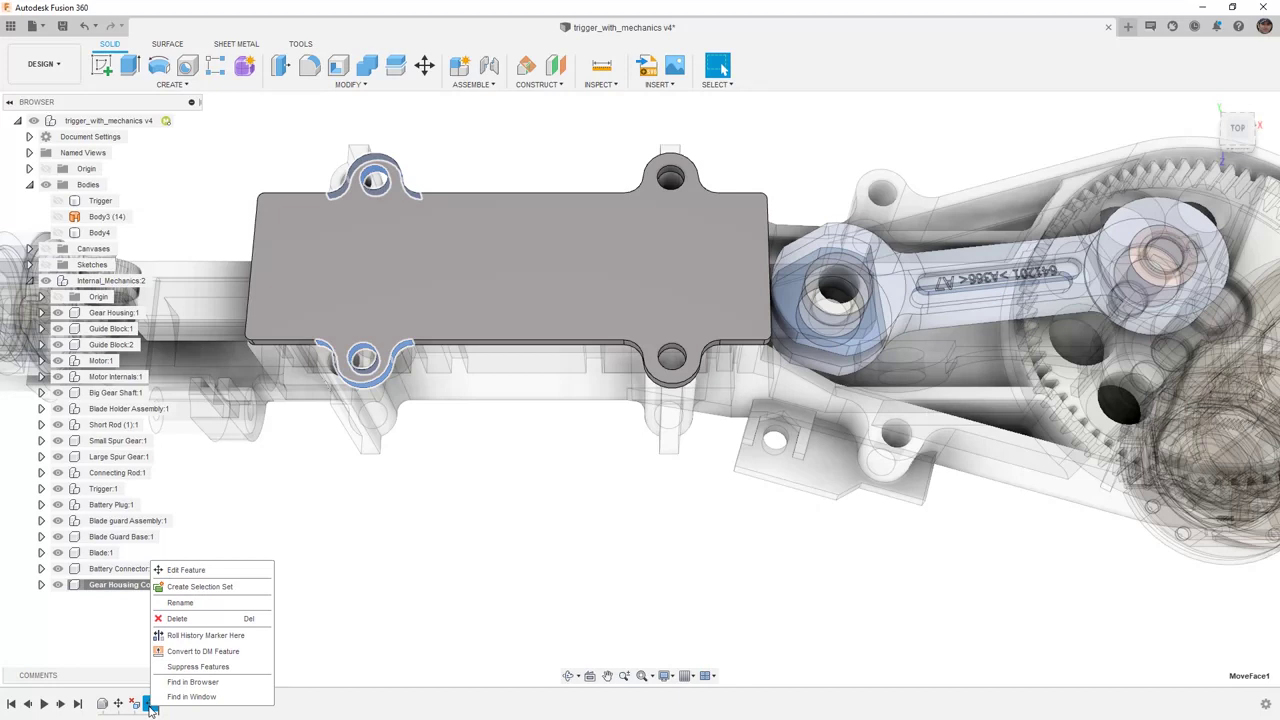
click(196, 667)
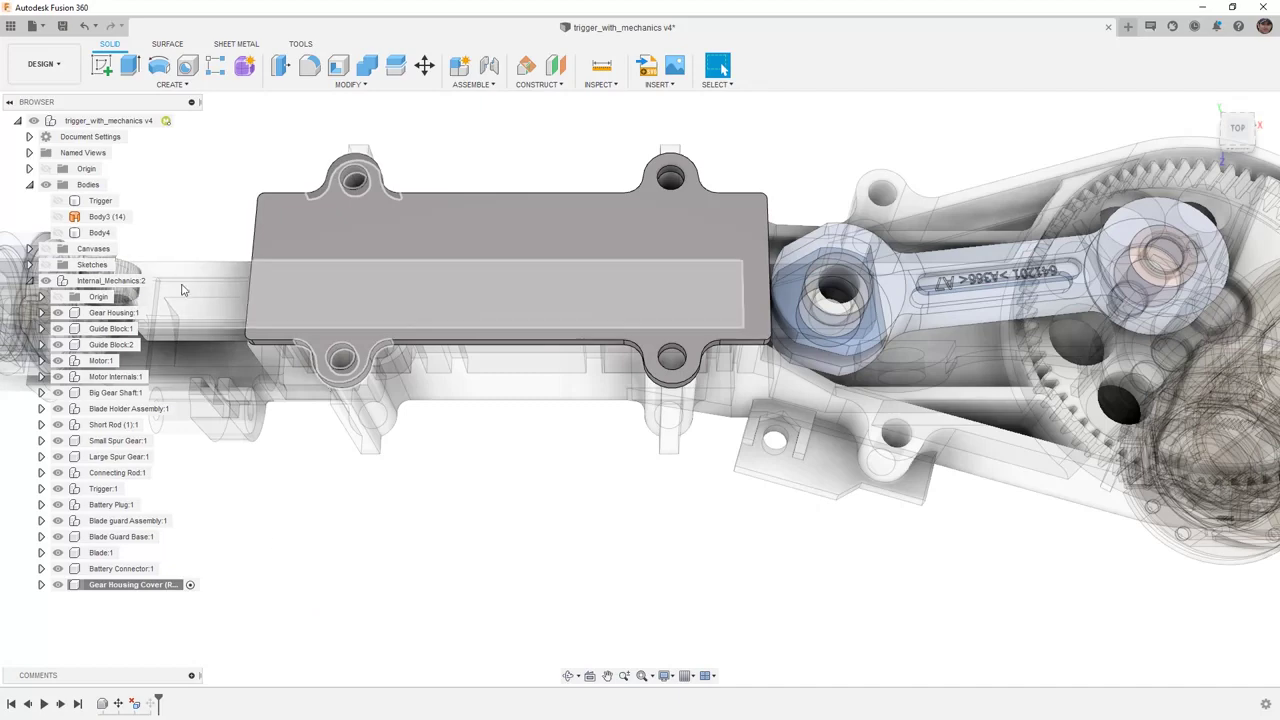
Activate the root component in Home view, show Body4 and Trigger, then begin saving.
click(181, 121)
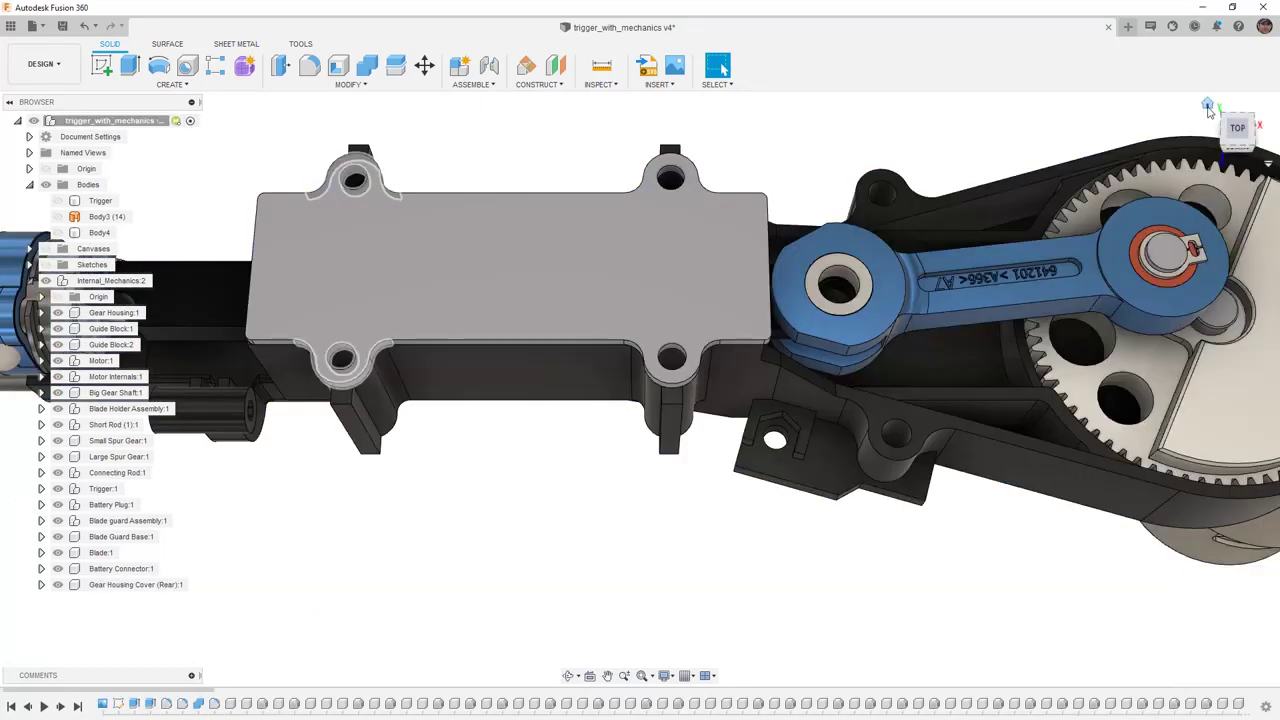
click(1208, 104)
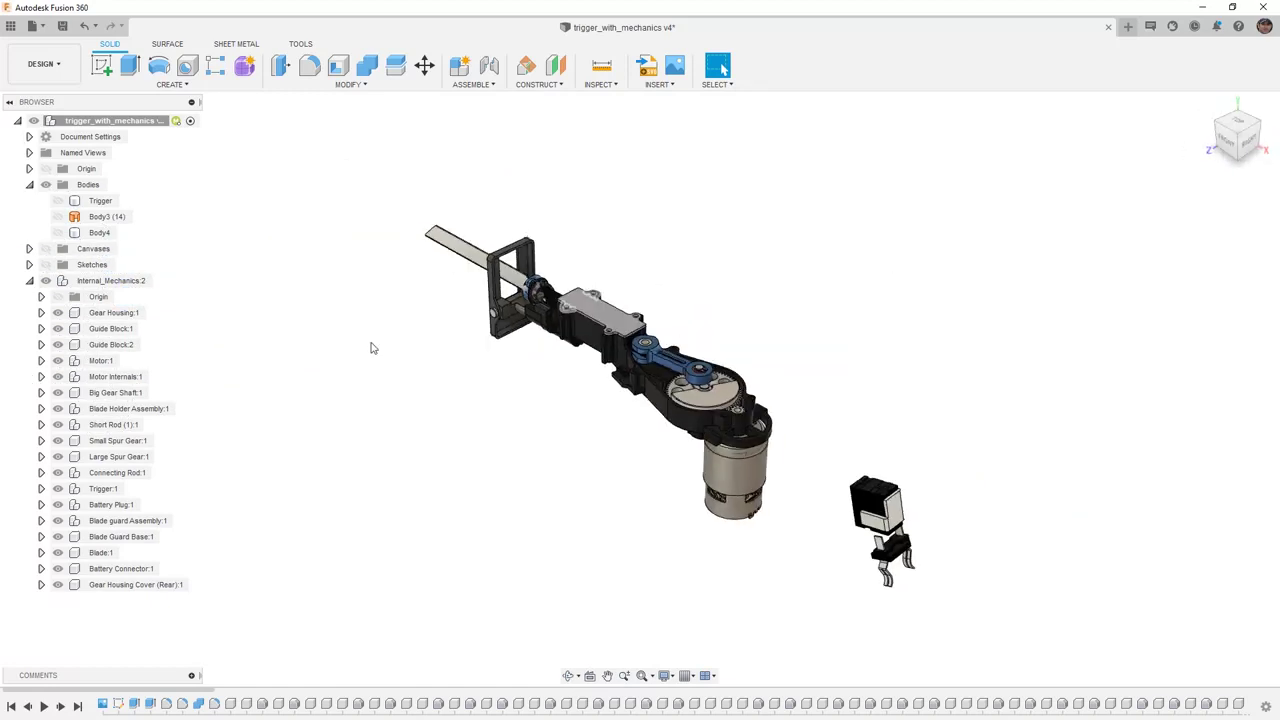
click(58, 232)
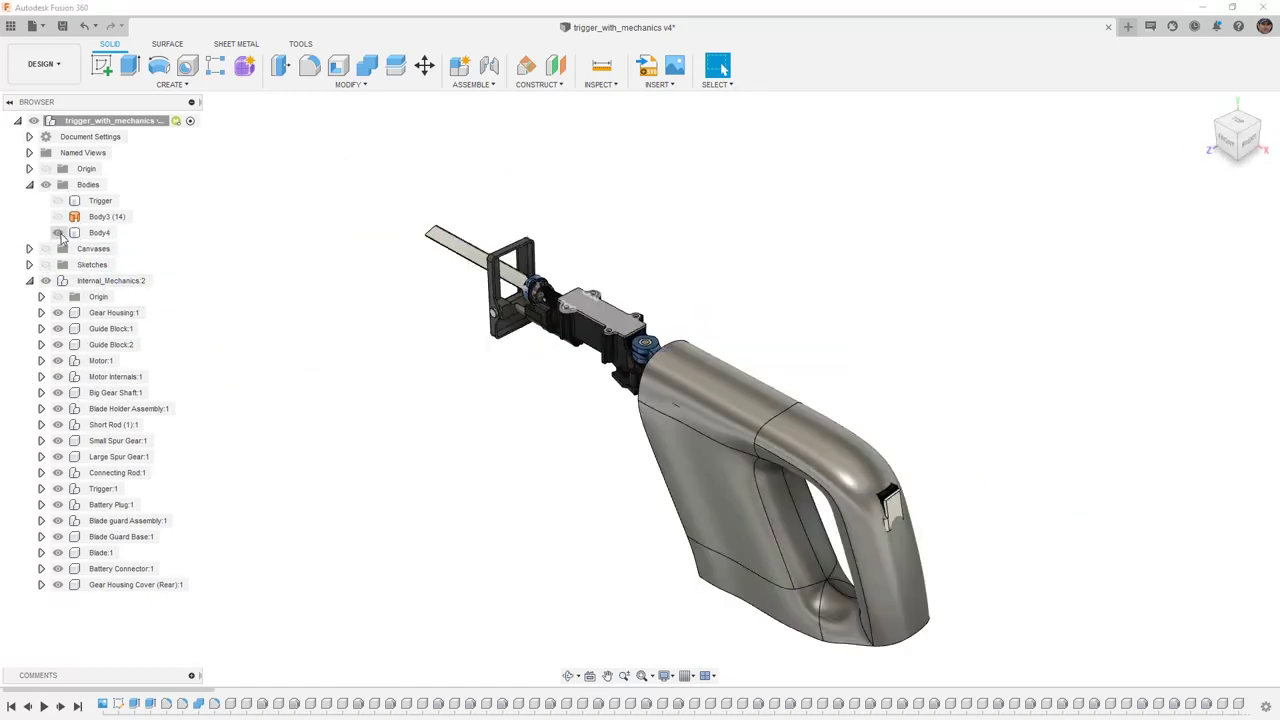
click(58, 200)
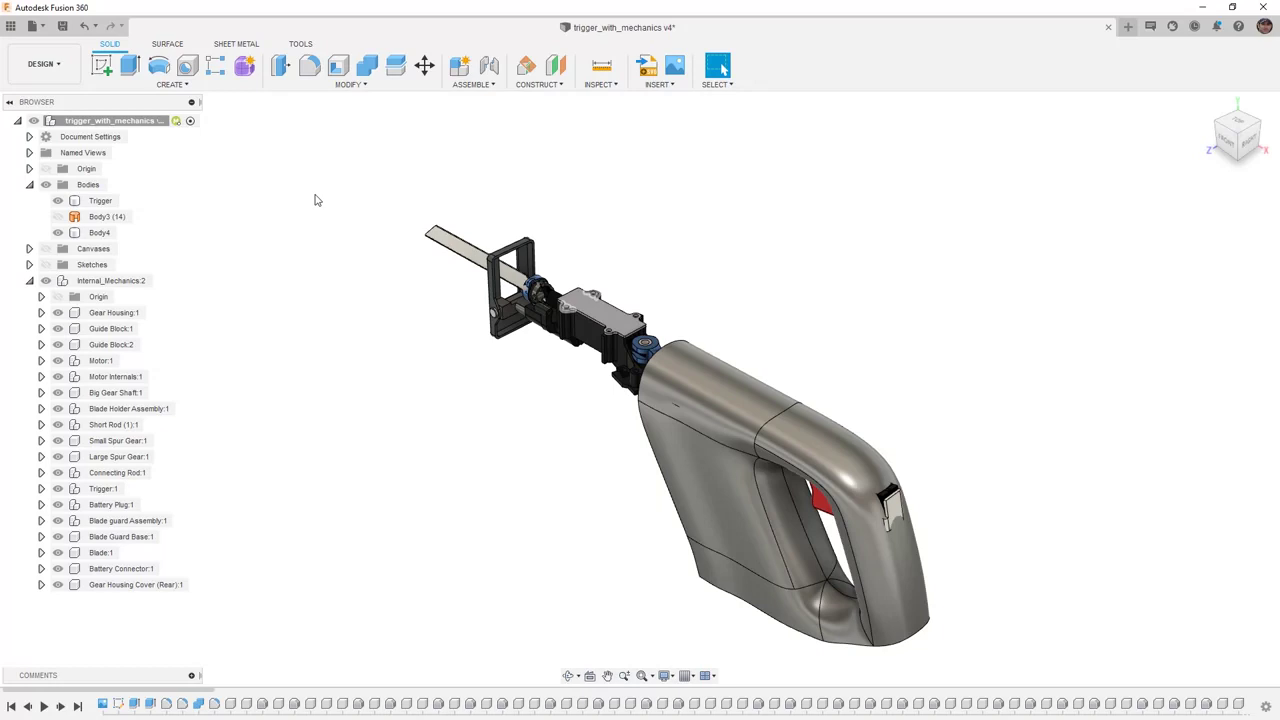
click(62, 25)
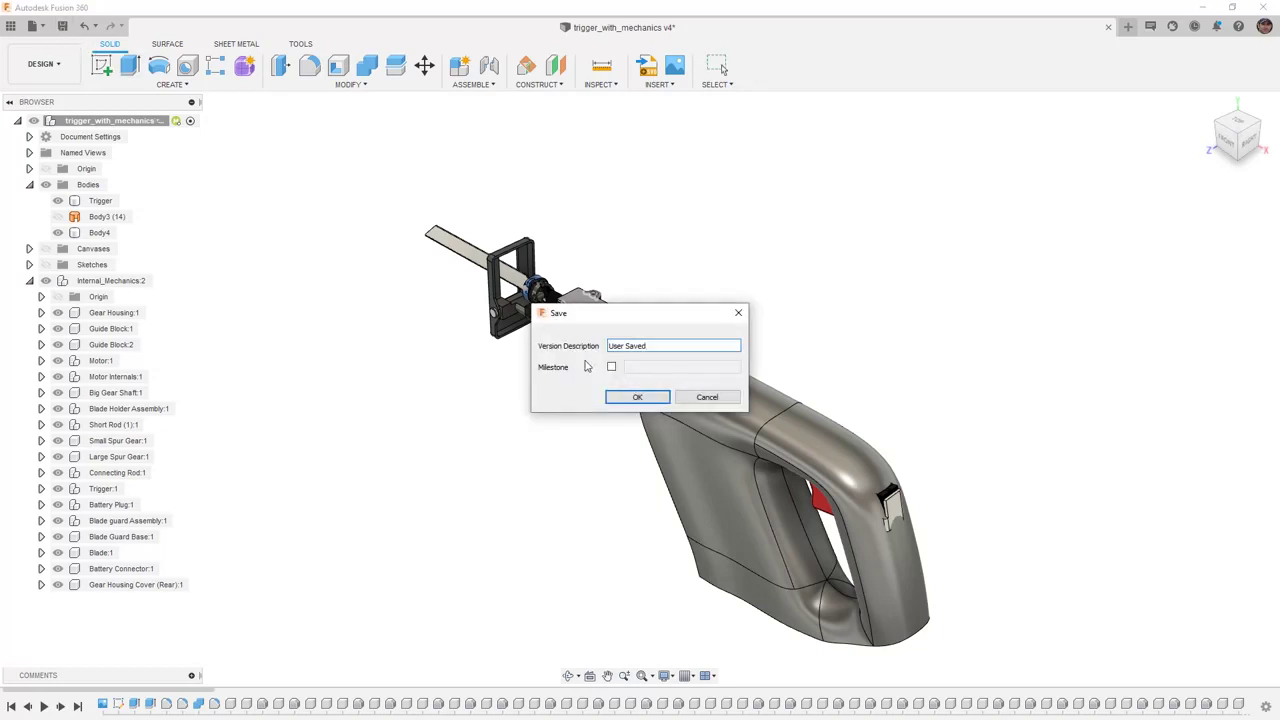